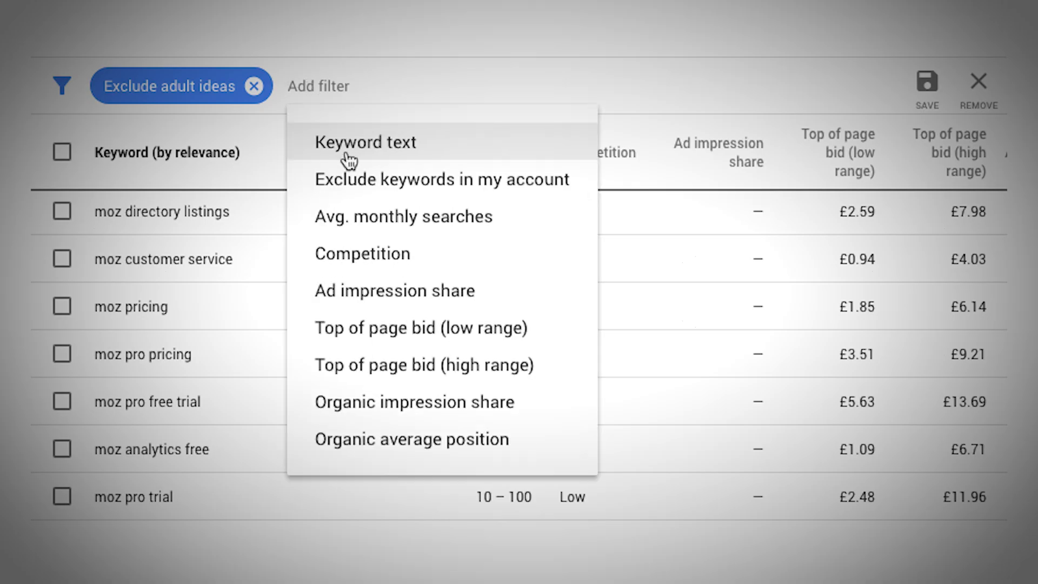
Pick the Keyword text filter, ending on the account overview with 135K conversions and $11.9M cost
left_click(344, 154)
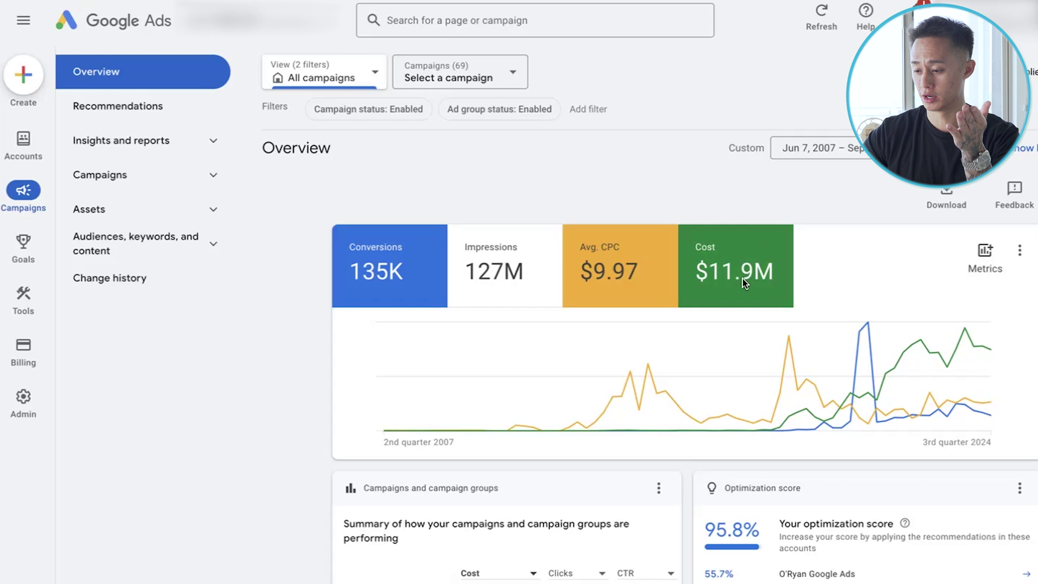
mouse_move(740, 264)
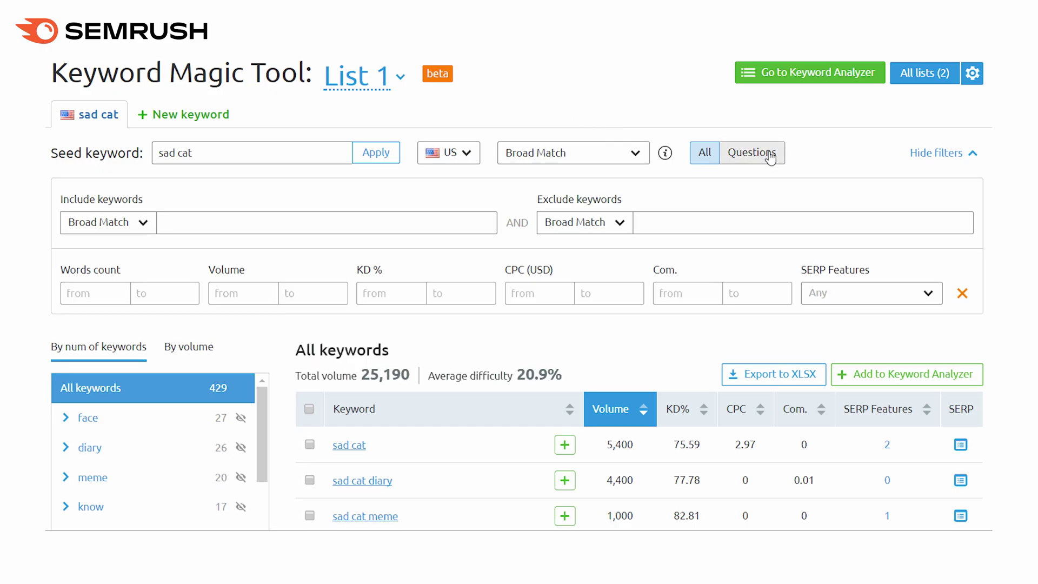
Show only Questions for the sad cat keywords and scroll through the 58 results
left_click(771, 157)
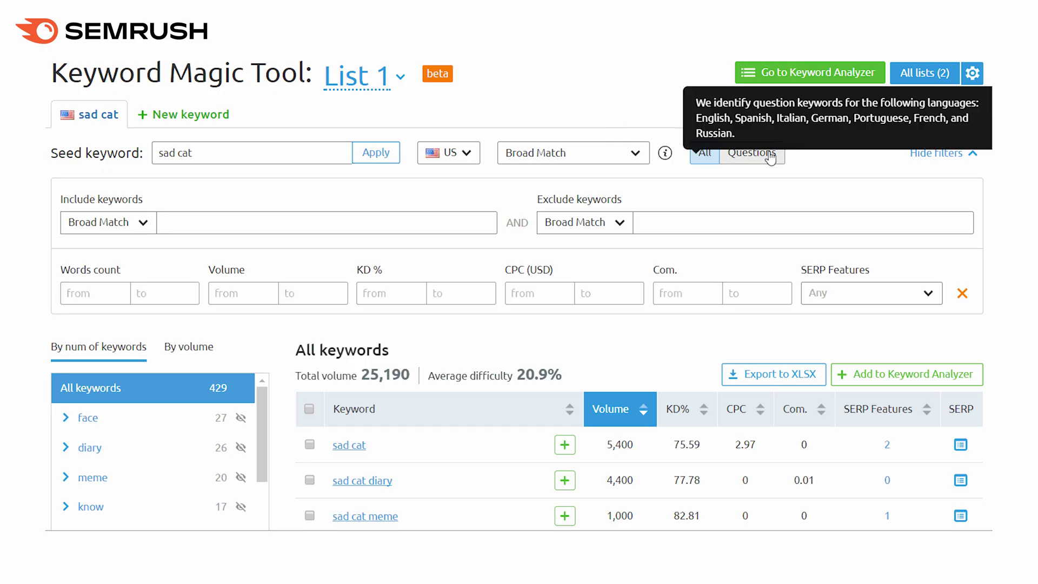
scroll(771, 157, "down", 1)
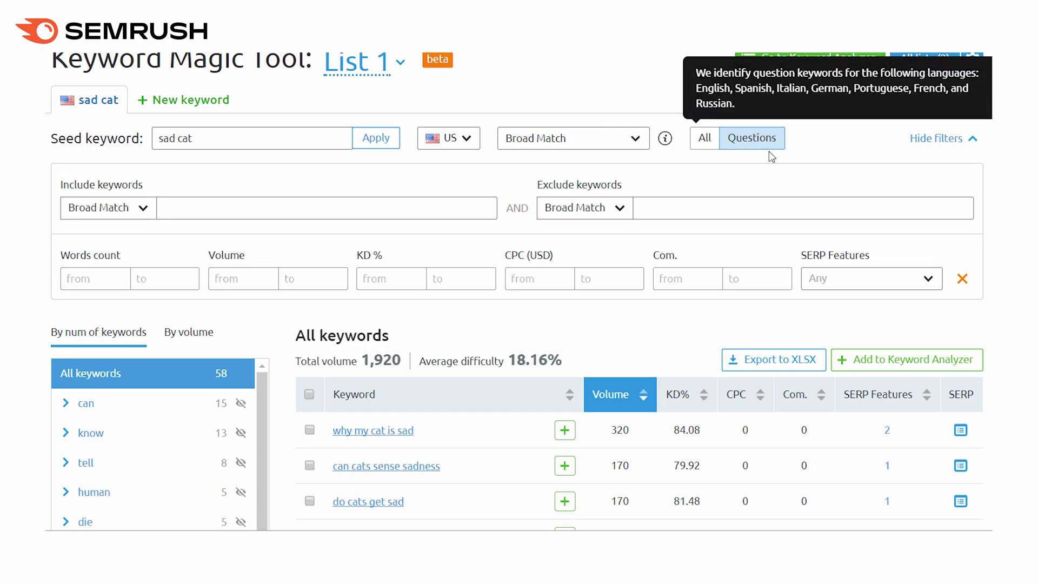
scroll(771, 157, "down", 2)
scroll(771, 156, "down", 1)
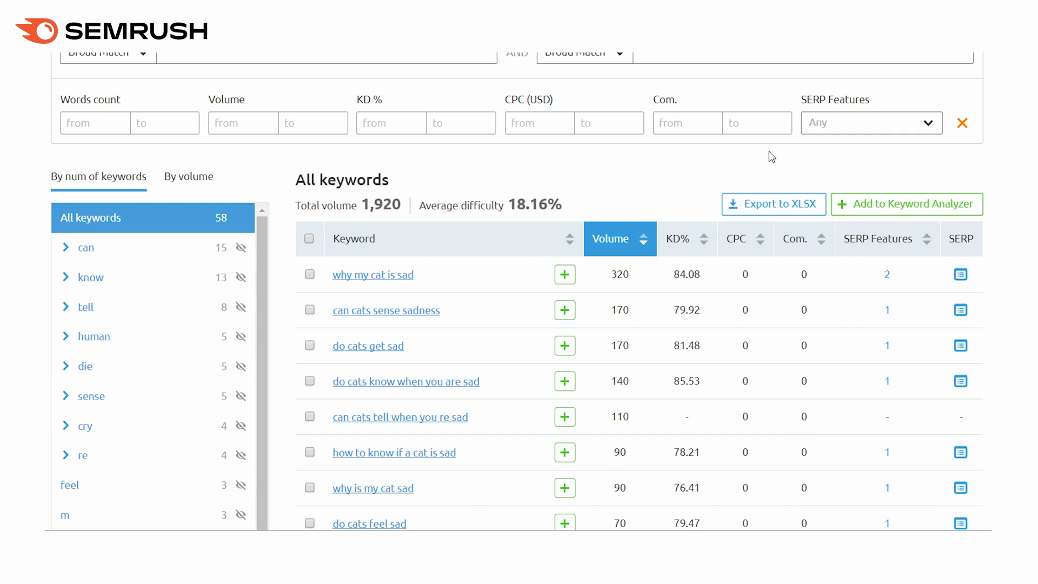
scroll(771, 157, "down", 1)
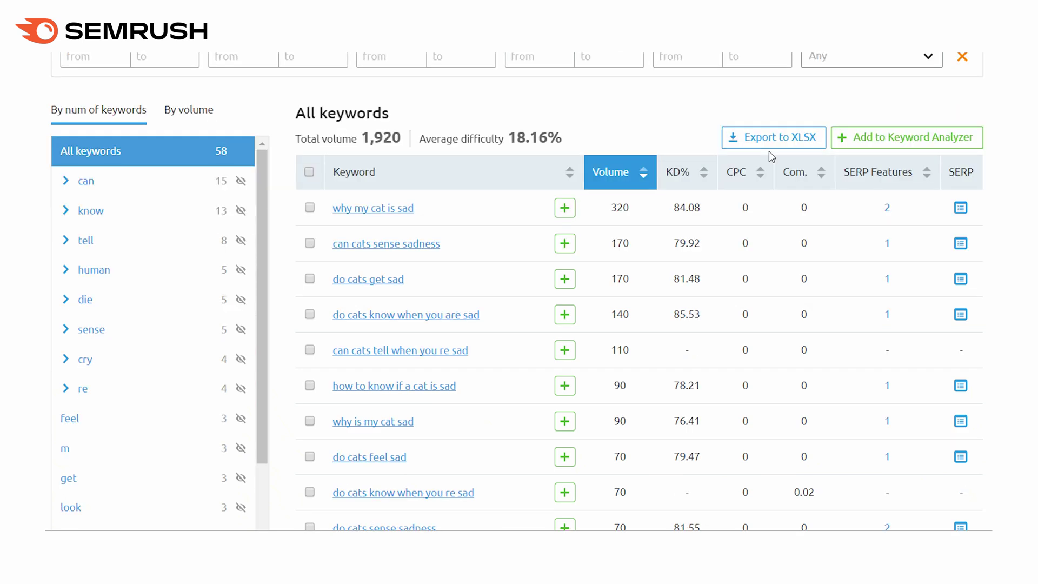
scroll(772, 157, "down", 1)
scroll(772, 157, "down", 1)
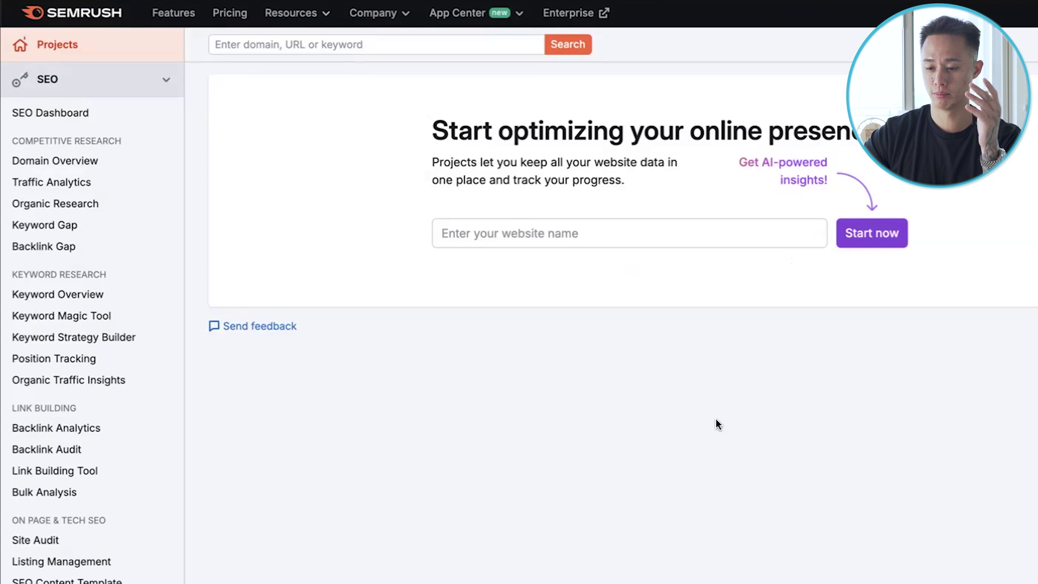
Collapse the SEO group in the sidebar and expand Advertising to list its dashboard and research tools
left_click(176, 82)
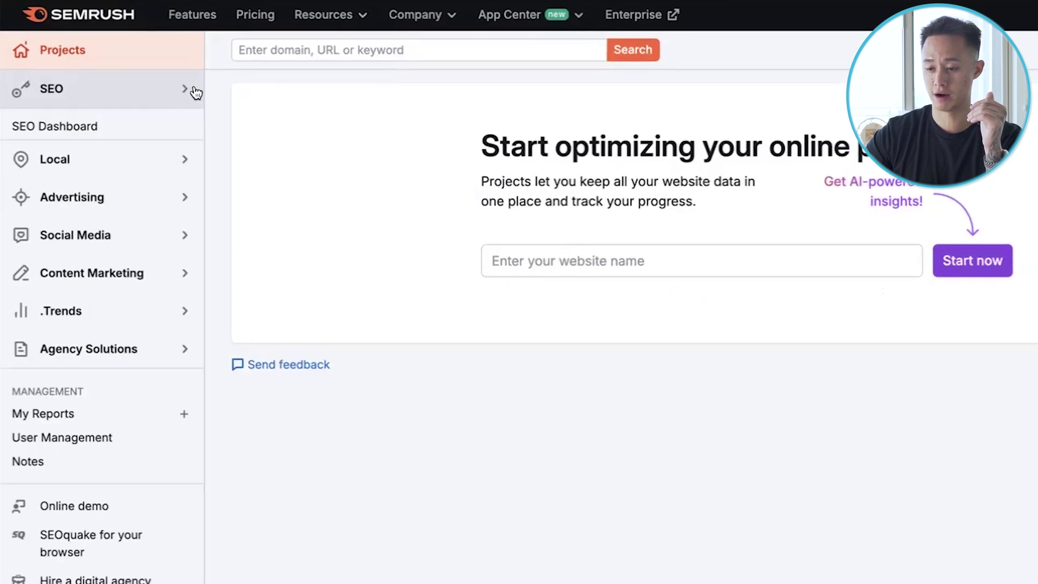
left_click(110, 99)
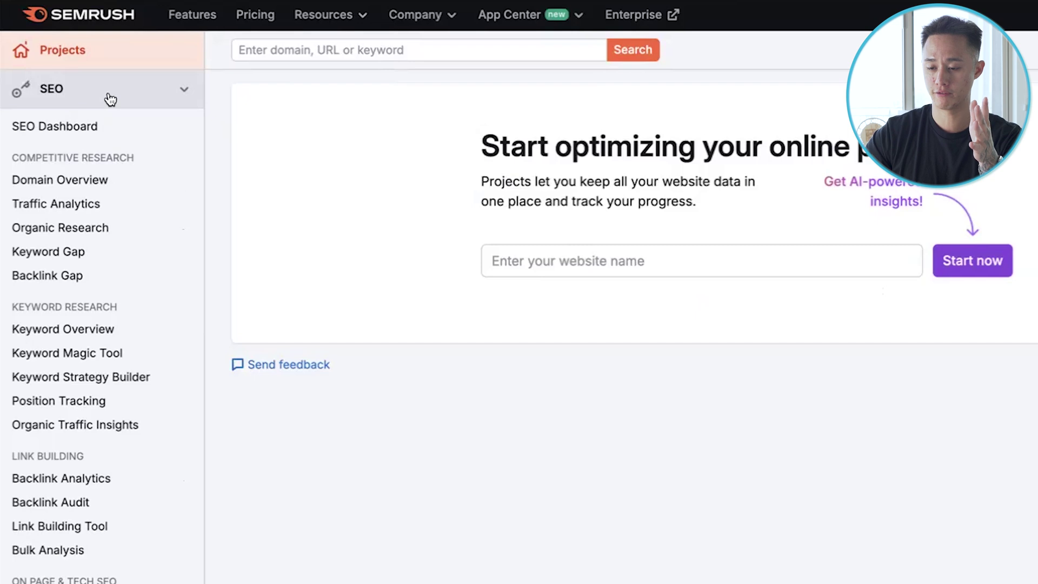
left_click(110, 99)
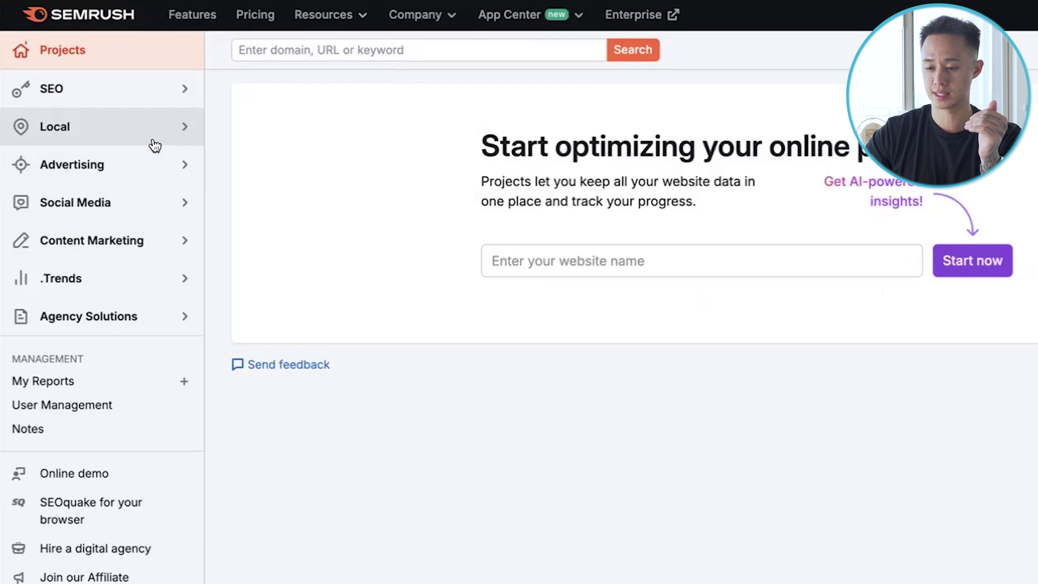
left_click(126, 177)
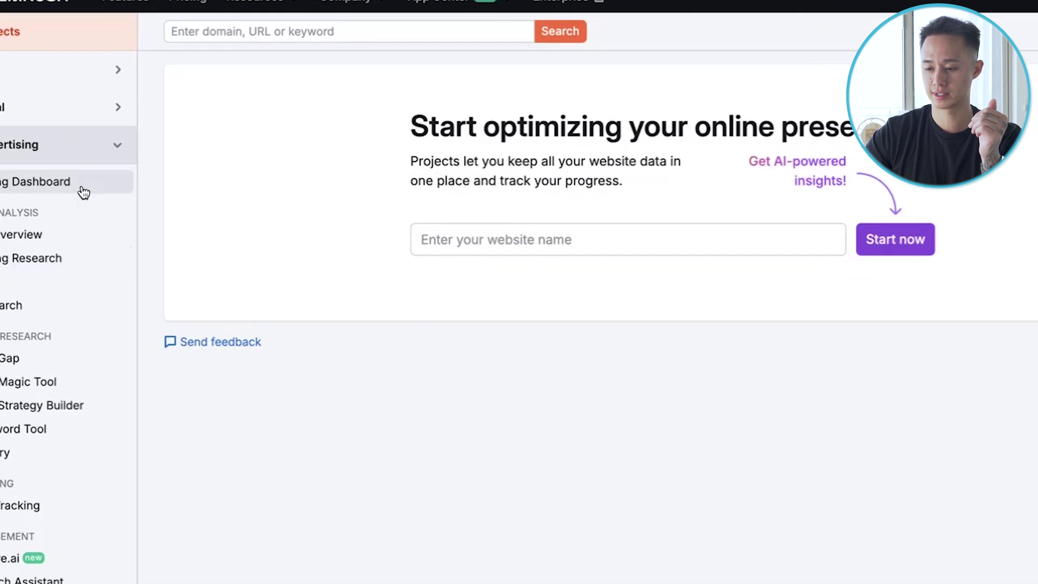
left_click(83, 184)
Browse the Advertising toolkit sections, then return to the Ads Launch Assistant area
scroll(586, 427, "down", 8)
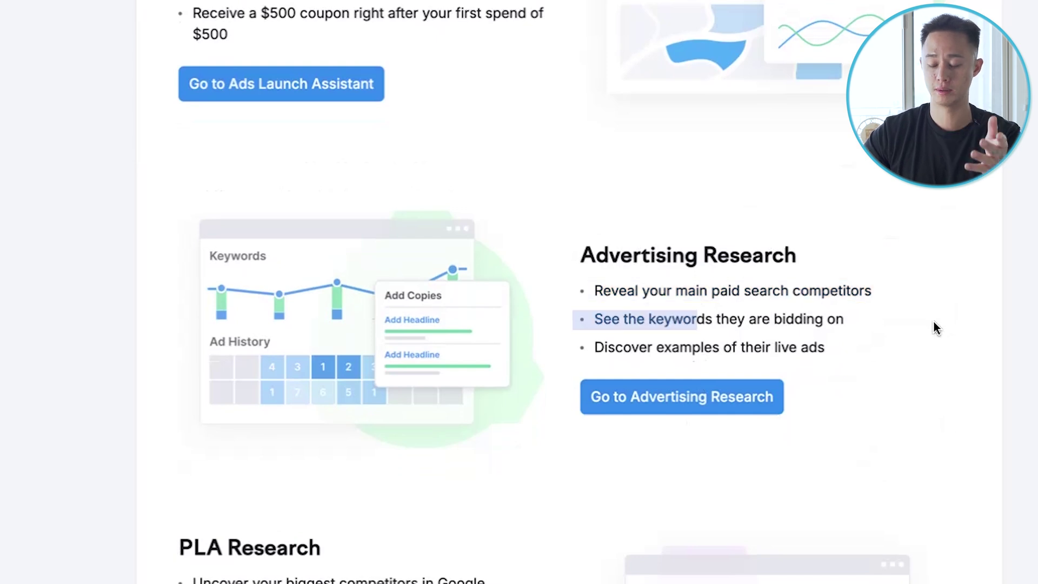
scroll(934, 325, "down", 8)
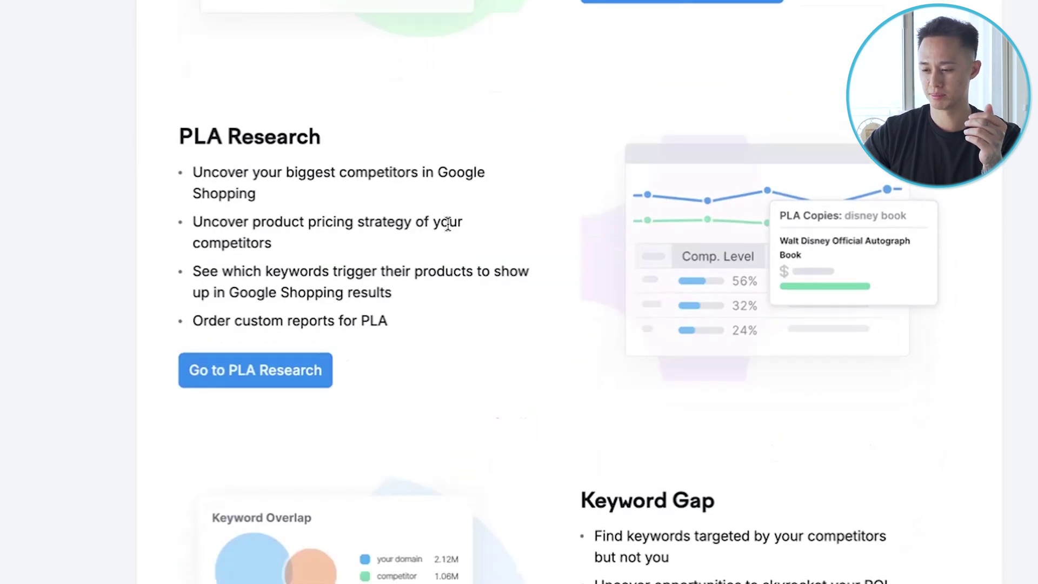
scroll(757, 313, "down", 5)
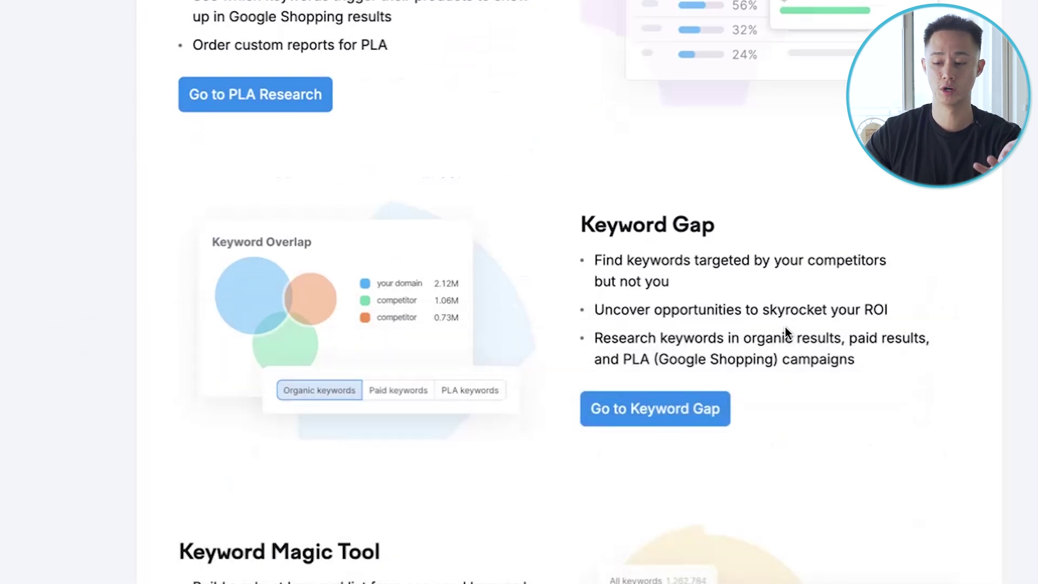
scroll(786, 327, "down", 4)
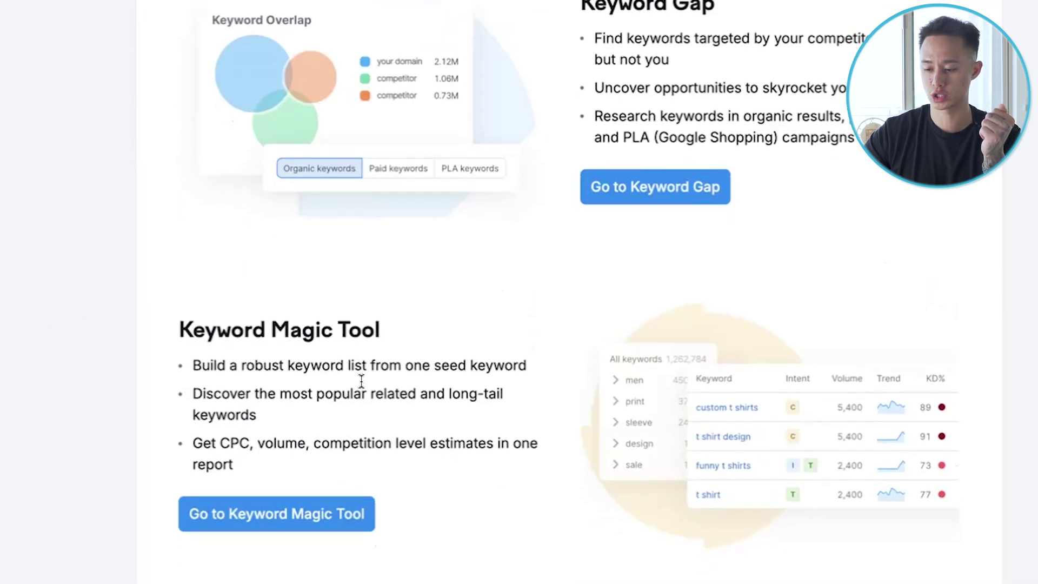
scroll(361, 380, "down", 1)
left_click_drag(174, 290, 410, 345)
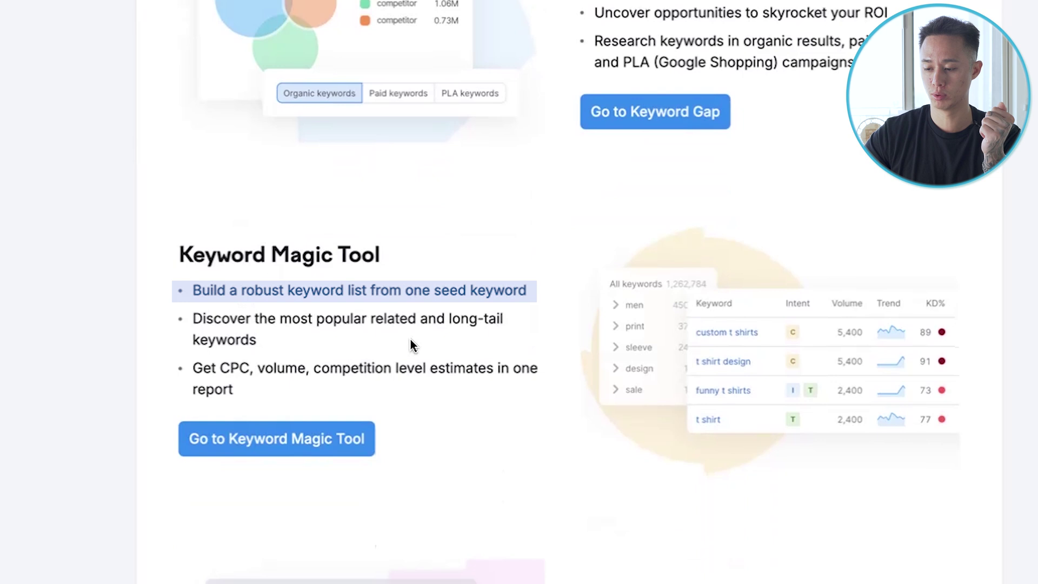
left_click(517, 347)
scroll(517, 346, "down", 10)
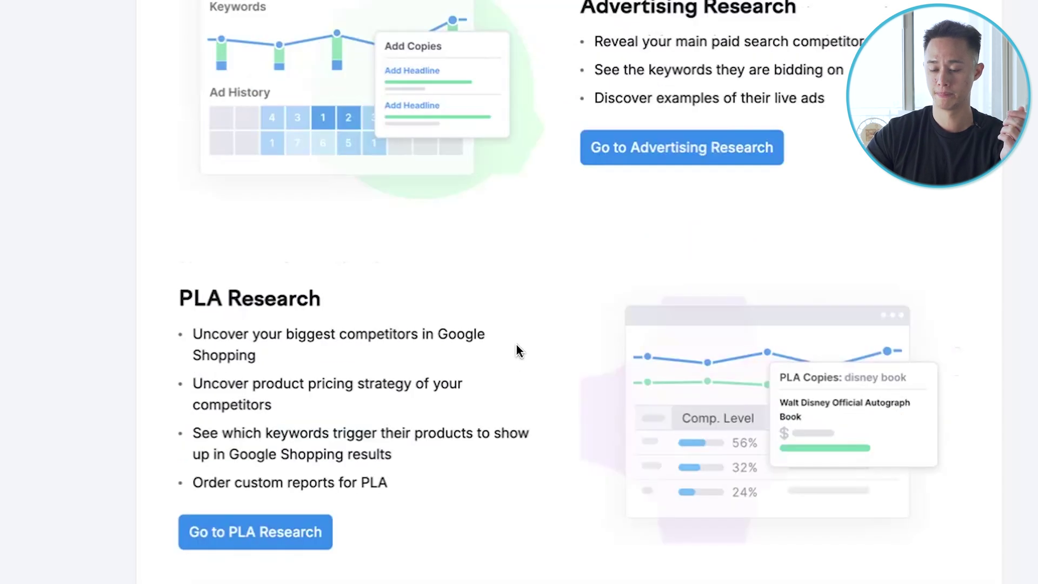
scroll(145, 204, "up", 5)
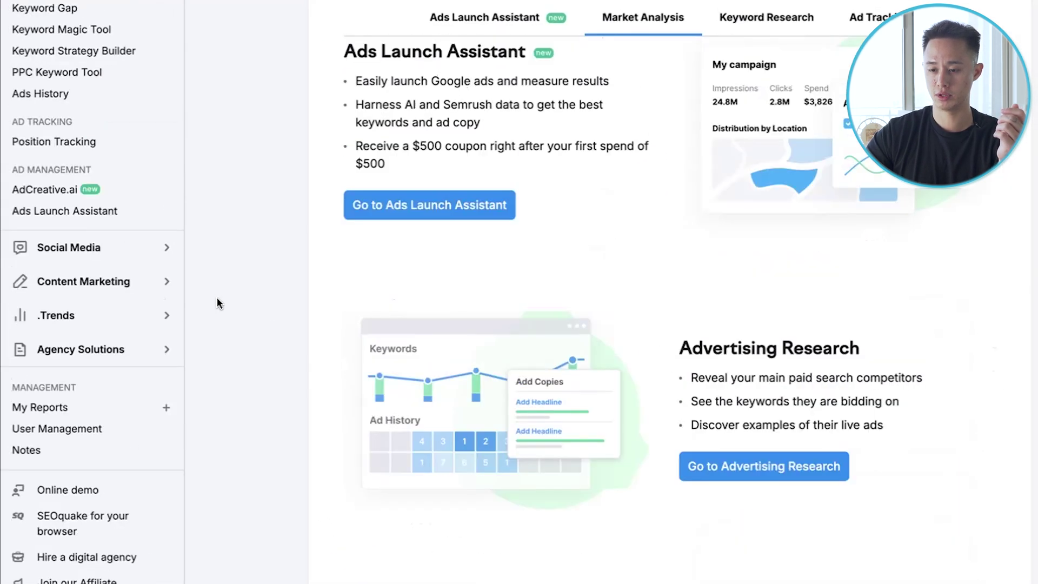
scroll(214, 280, "up", 1)
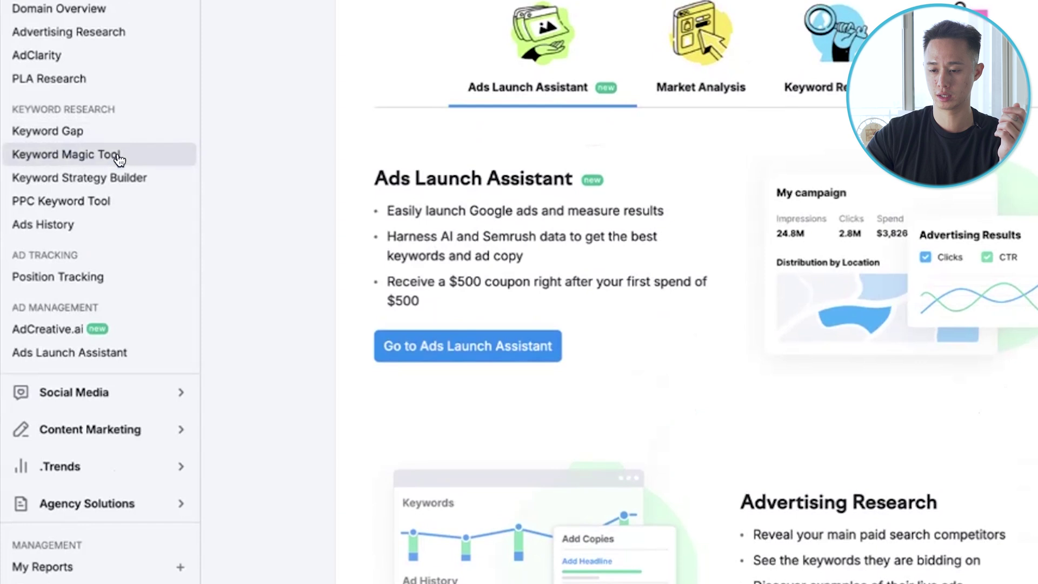
Search 'plumber near me' in Keyword Magic Tool and browse the 6,497 US keyword results
left_click(124, 157)
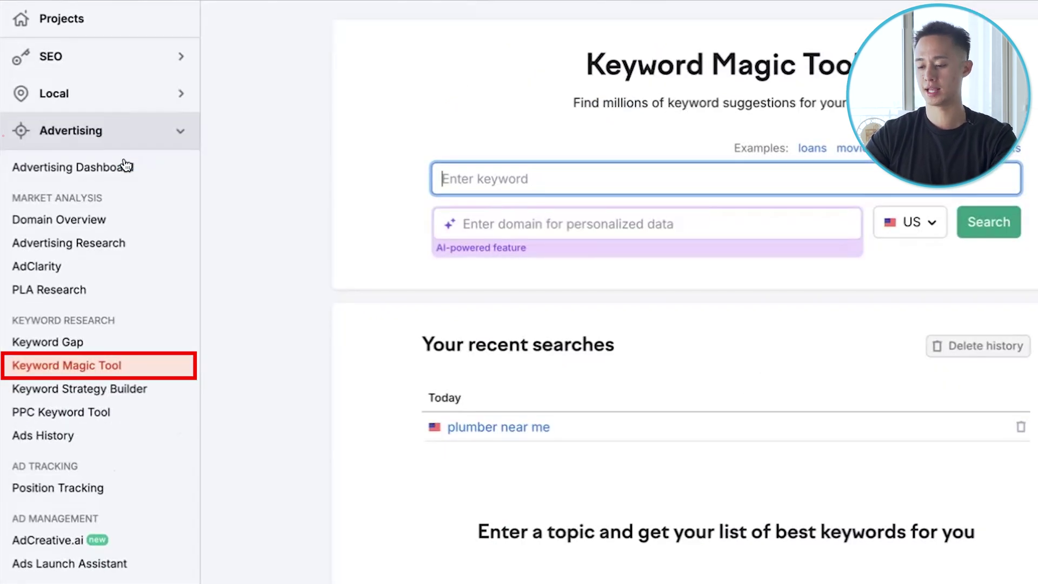
type("plumber near ")
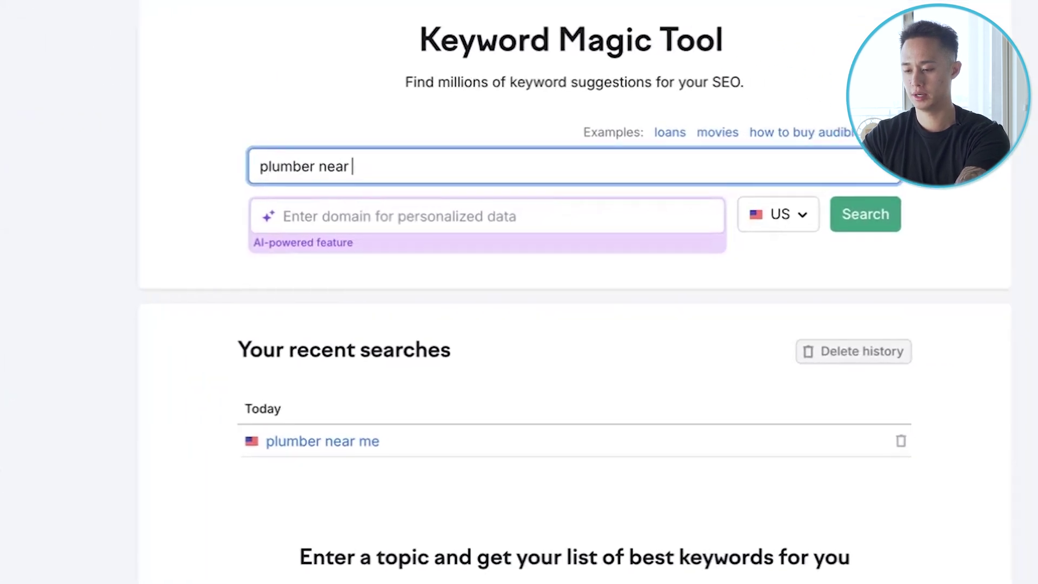
type("me")
left_click(853, 211)
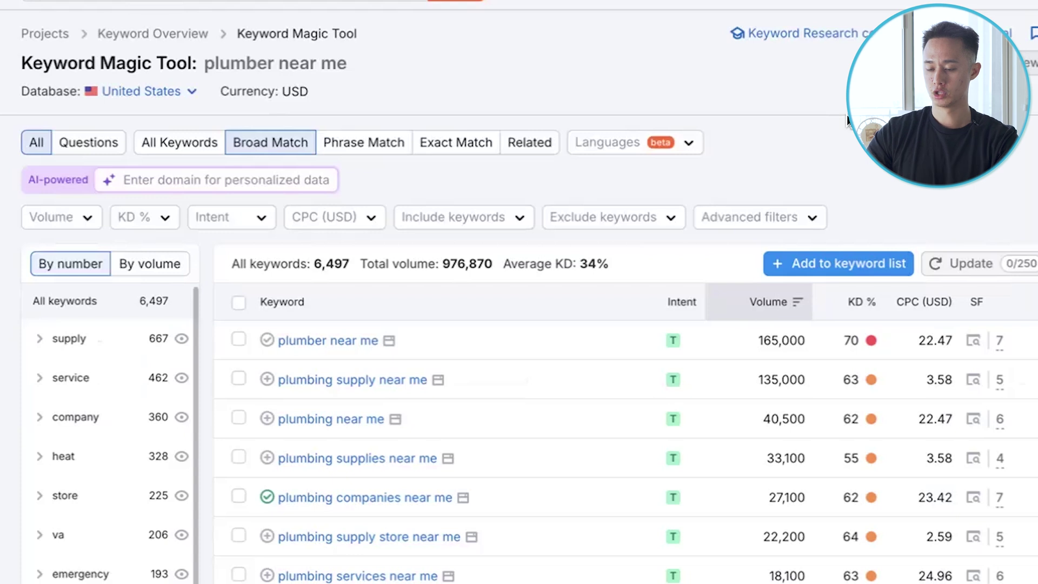
scroll(713, 177, "down", 1)
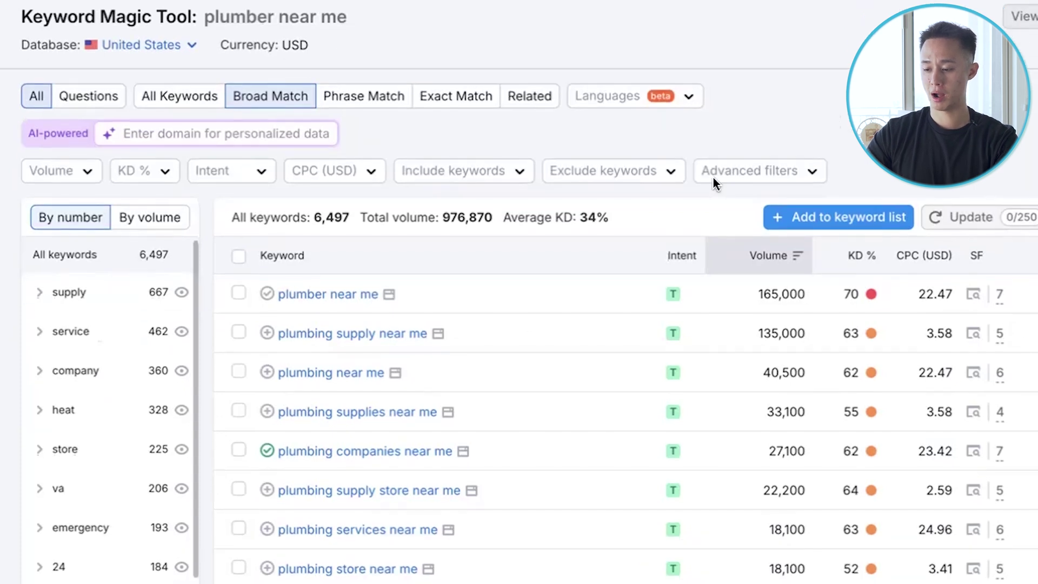
scroll(564, 413, "down", 3)
scroll(564, 414, "down", 10)
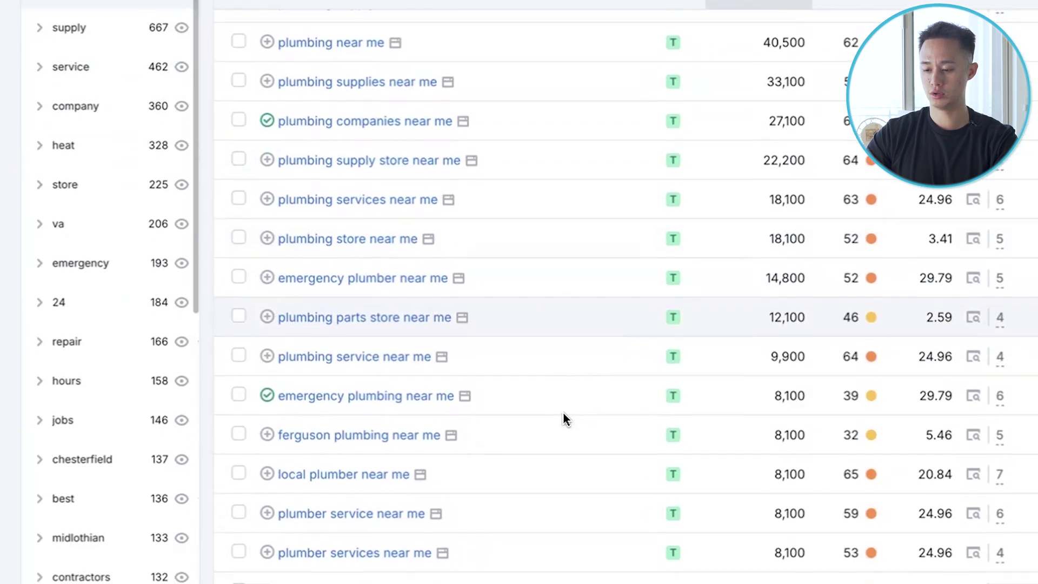
scroll(560, 410, "up", 15)
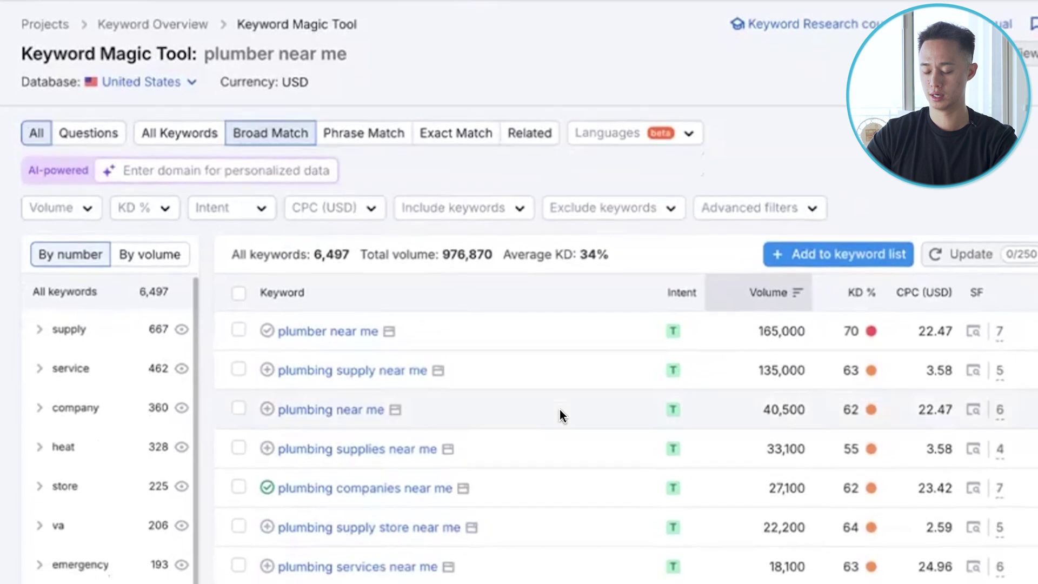
scroll(560, 410, "down", 8)
scroll(559, 409, "up", 2)
scroll(561, 411, "up", 2)
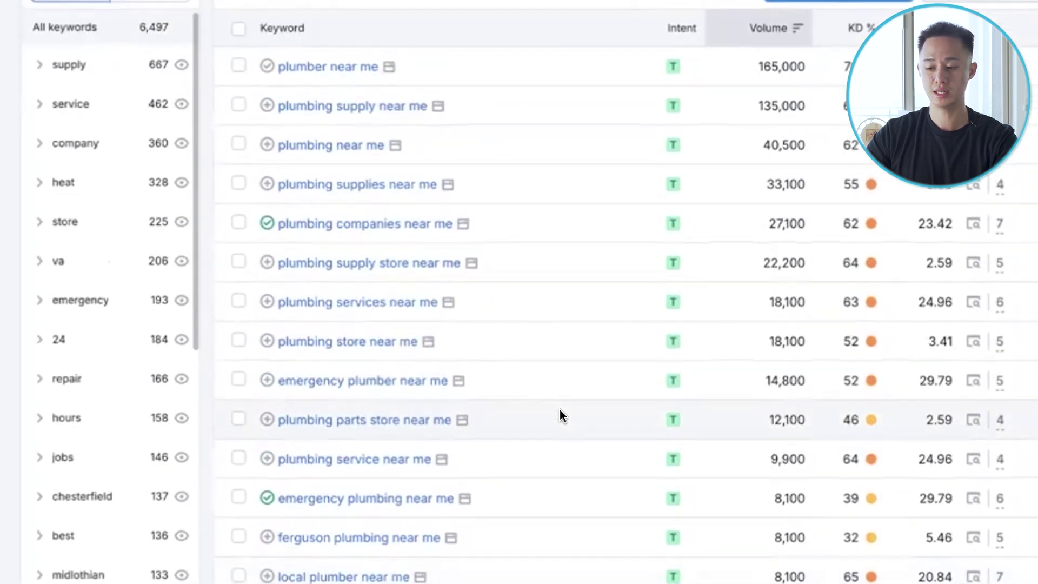
scroll(560, 411, "up", 5)
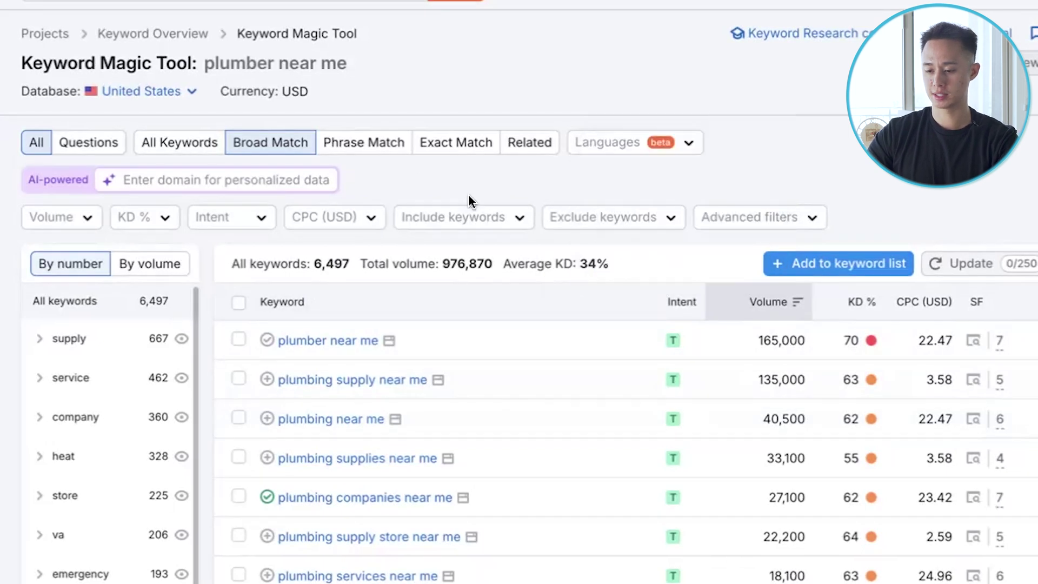
Filter the plumber near me ideas to Transactional intent and scan the 992 remaining keywords
left_click(244, 223)
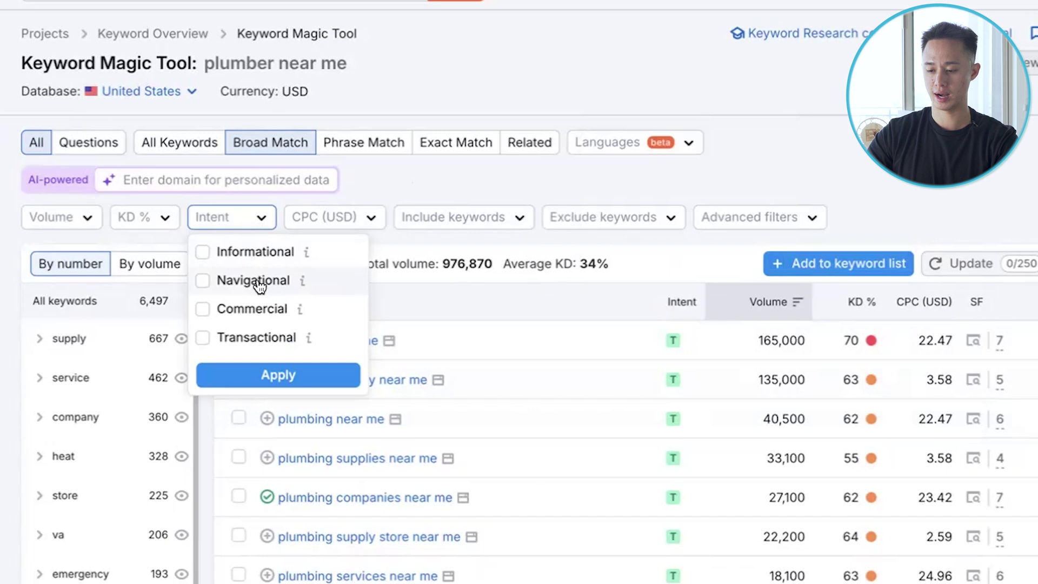
left_click(269, 344)
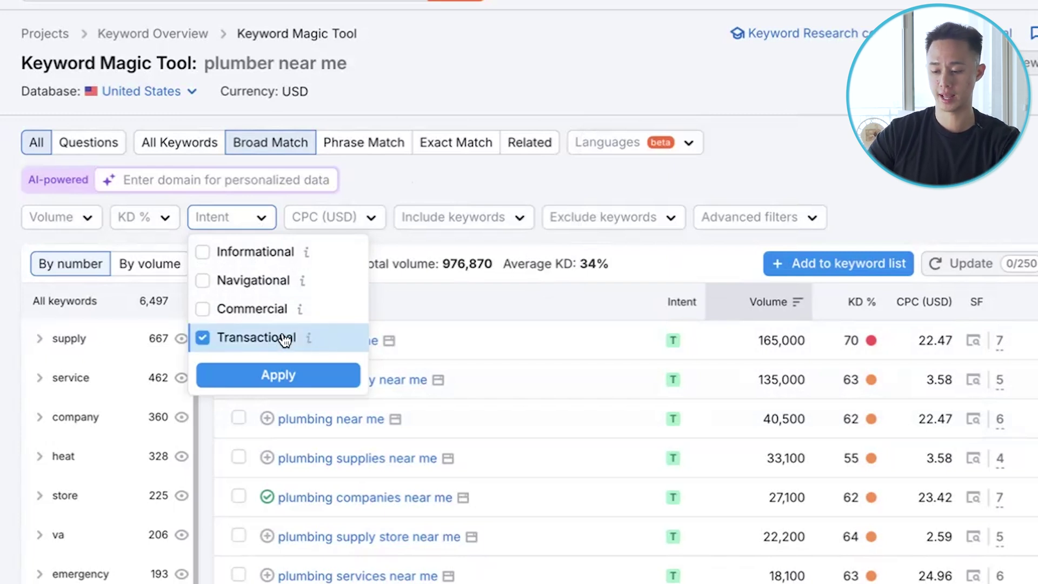
left_click(300, 372)
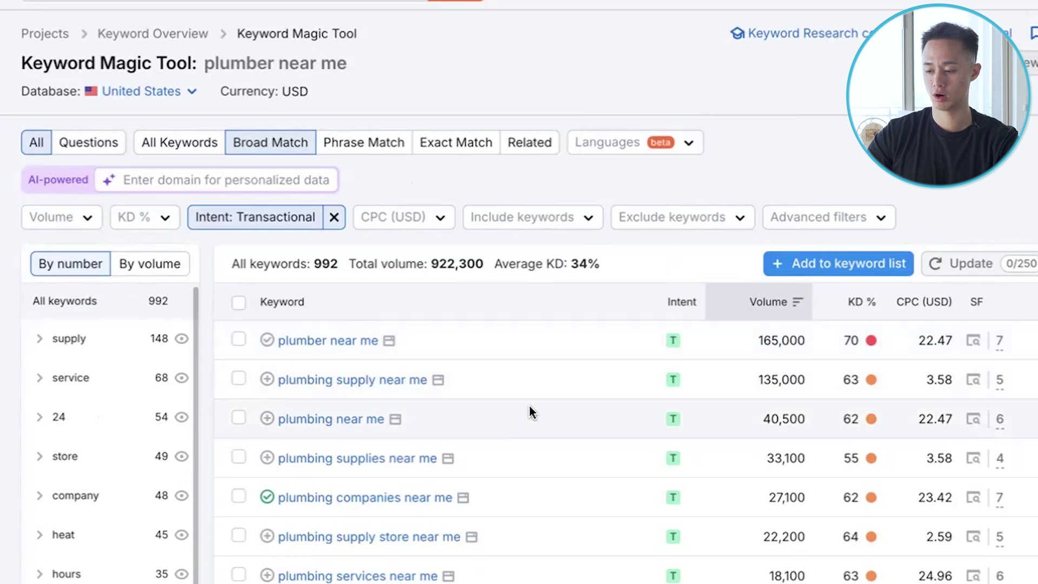
scroll(482, 329, "down", 2)
scroll(537, 441, "down", 8)
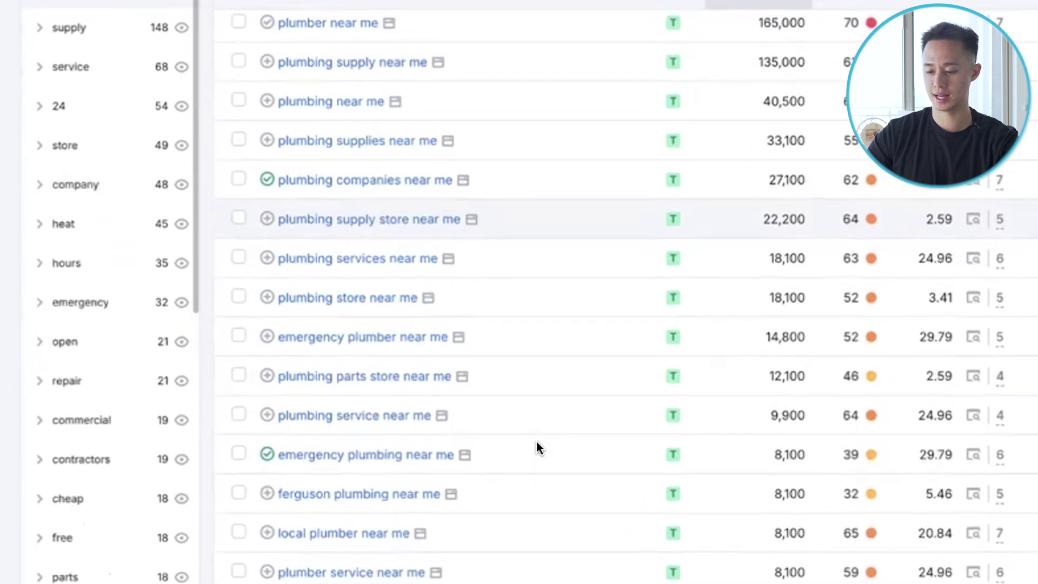
scroll(537, 442, "up", 3)
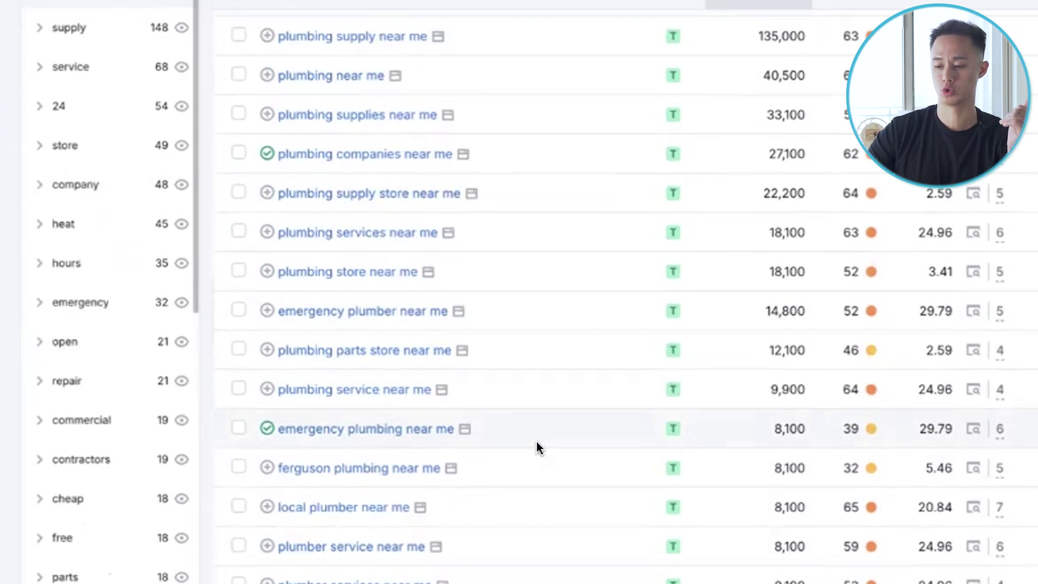
scroll(536, 441, "up", 4)
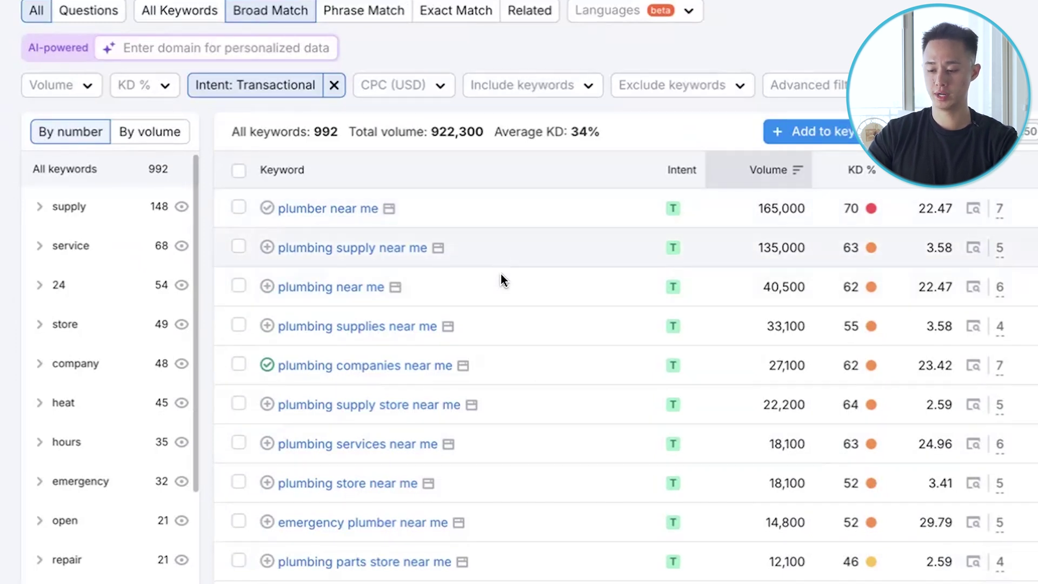
scroll(546, 434, "down", 3)
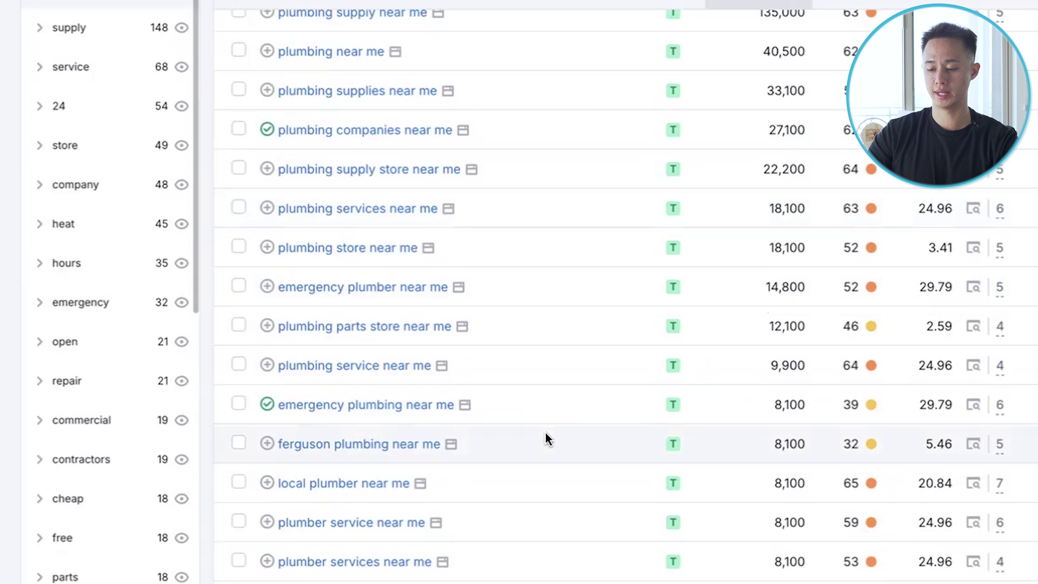
scroll(545, 434, "up", 6)
scroll(546, 434, "down", 1)
scroll(546, 433, "down", 4)
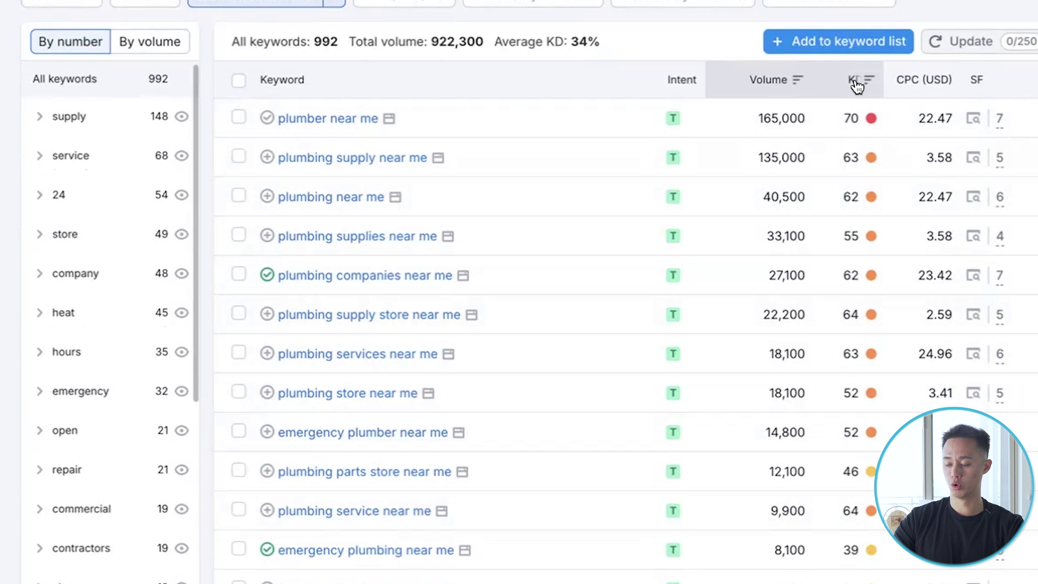
Tick 'plumber near me' and sort by KD % ascending so KD 0 terms come first
mouse_move(857, 84)
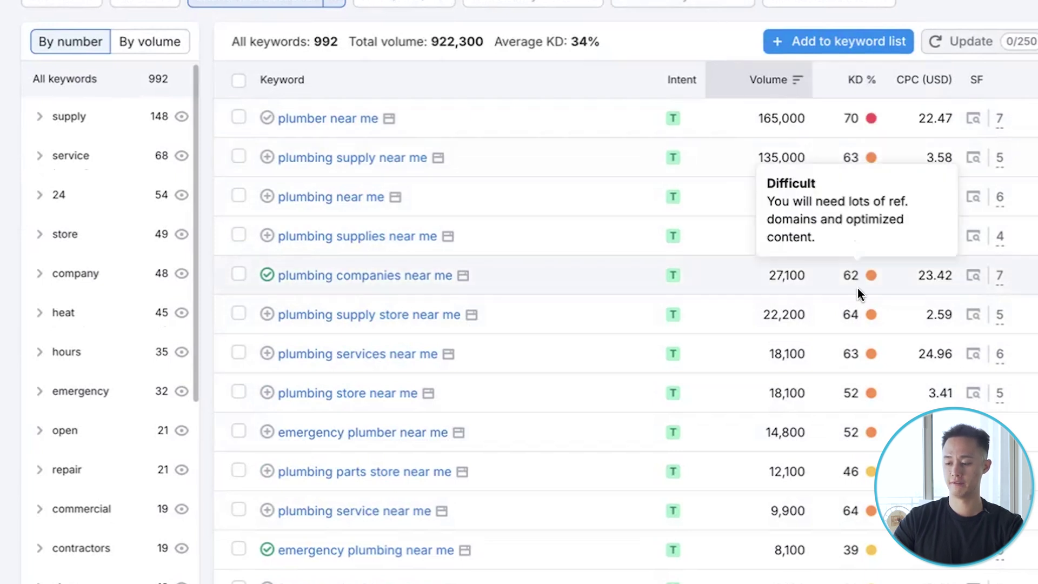
left_click(239, 125)
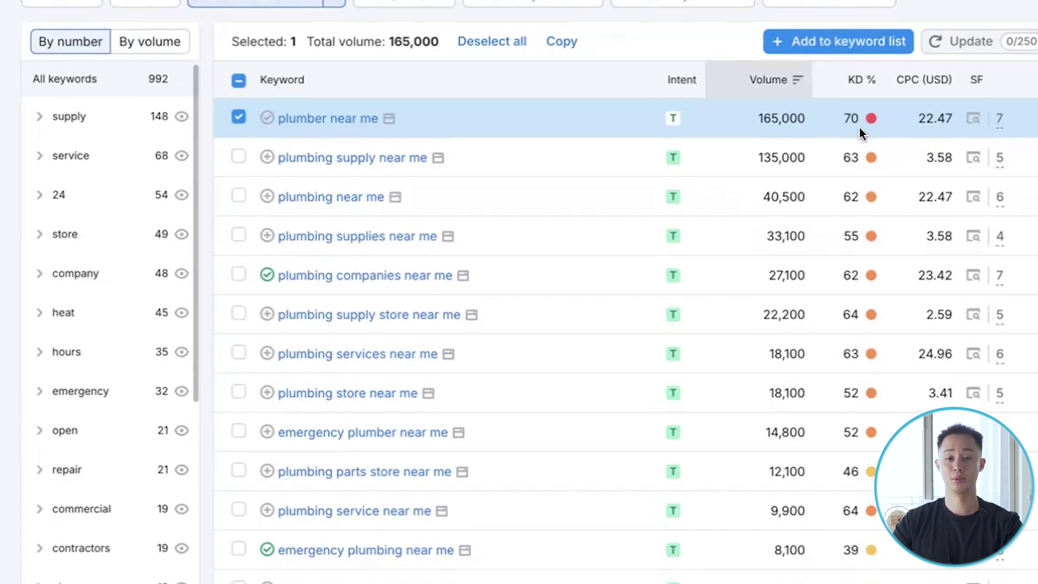
left_click(862, 80)
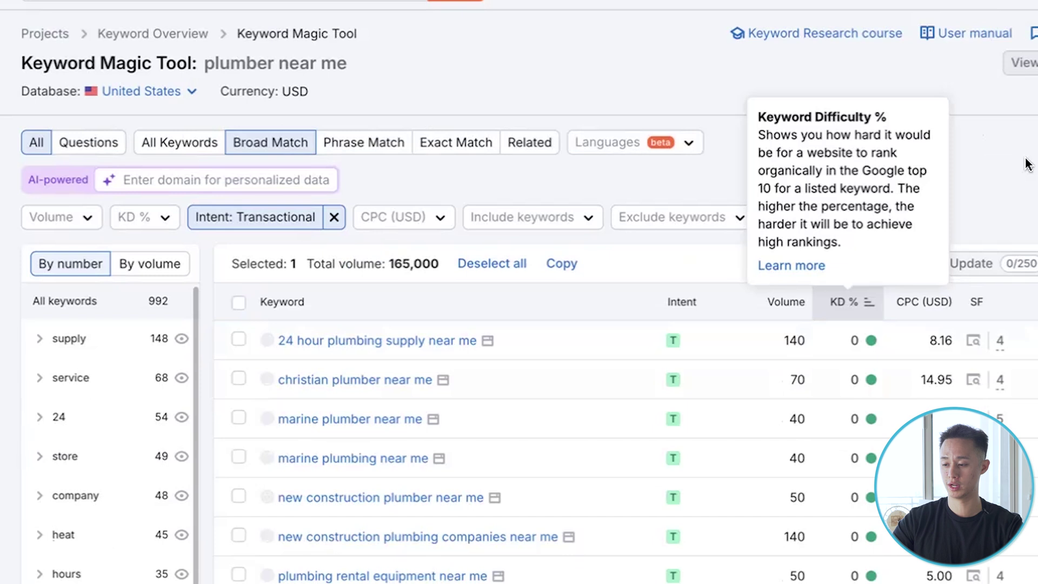
scroll(1027, 160, "down", 1)
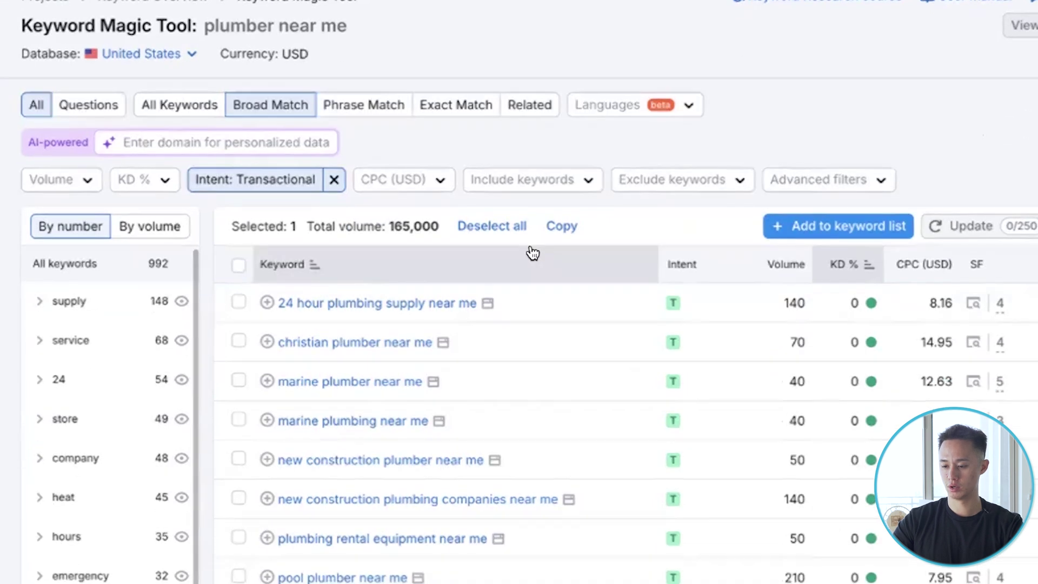
scroll(541, 342, "down", 3)
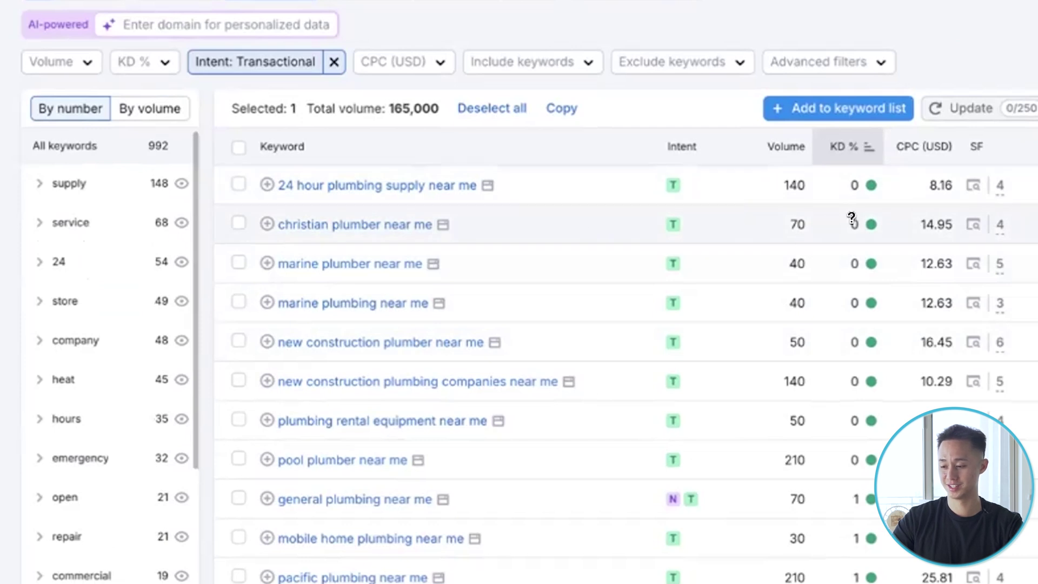
mouse_move(851, 216)
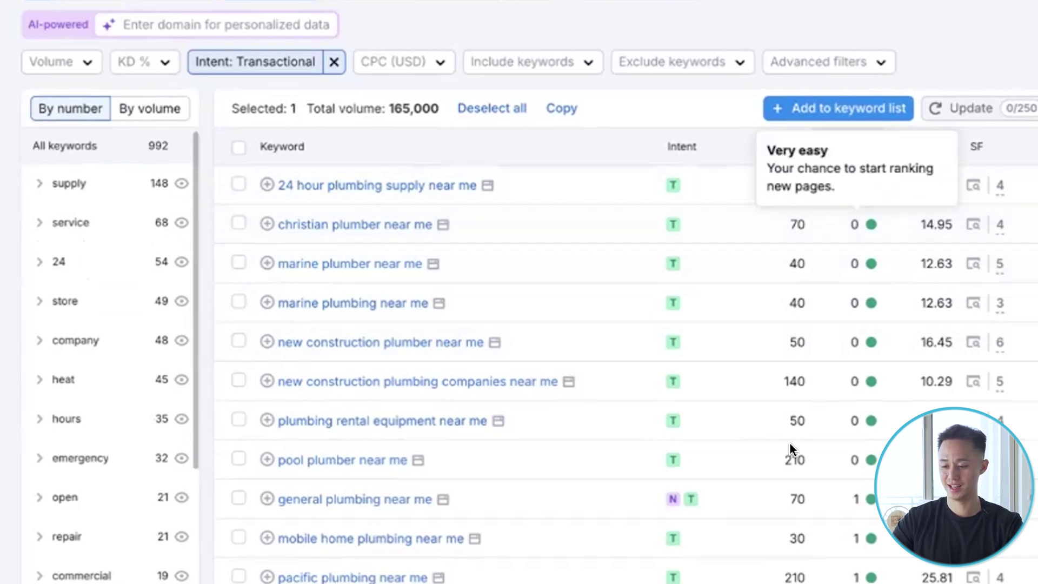
scroll(790, 444, "down", 10)
scroll(790, 443, "down", 10)
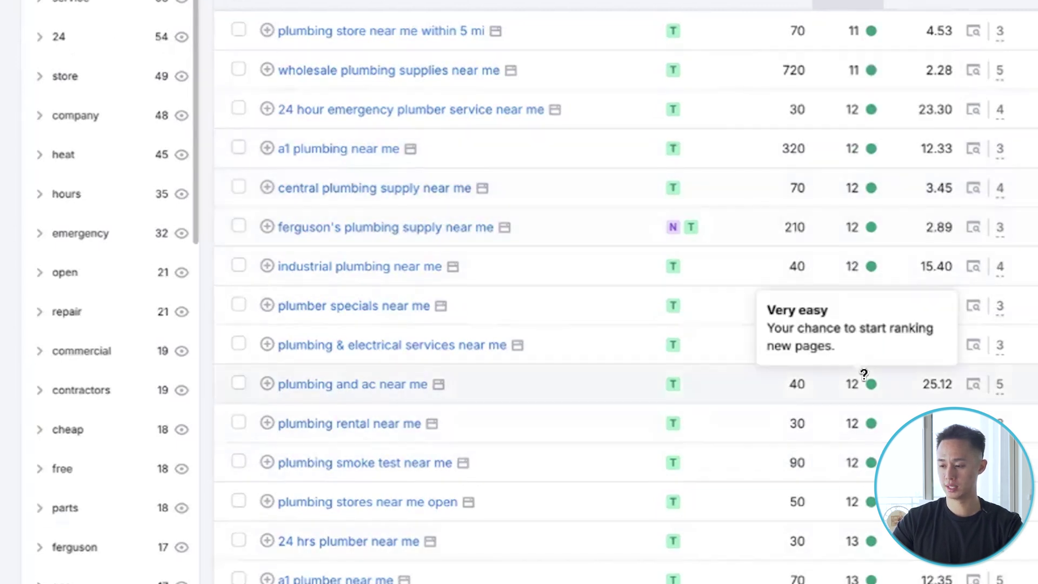
scroll(864, 374, "up", 15)
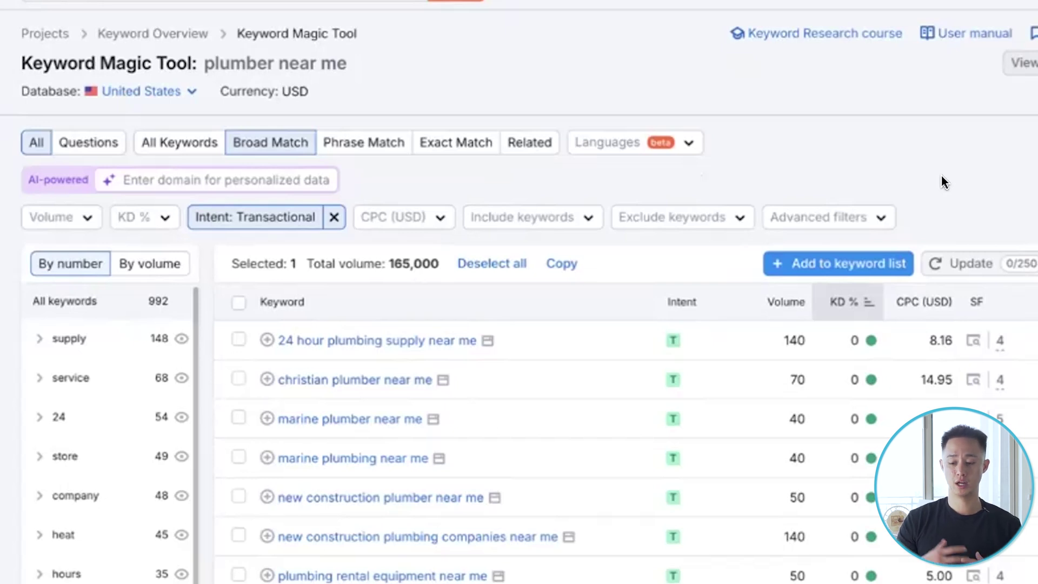
Sort the keywords by Volume descending, putting 'plumber near me' (165,000) on top, and browse the list
left_click(778, 302)
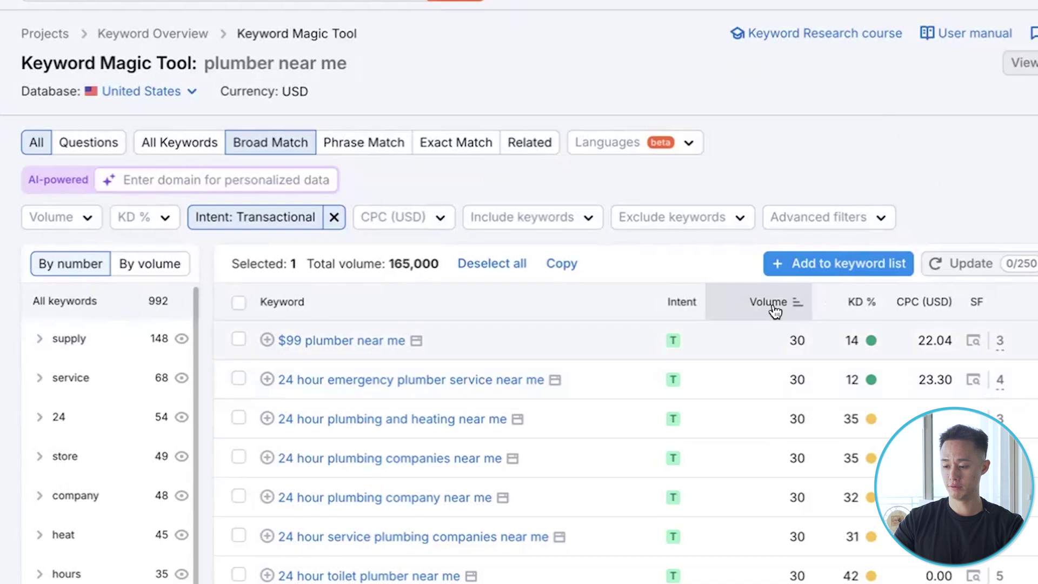
left_click(765, 301)
scroll(542, 481, "down", 2)
scroll(542, 482, "down", 8)
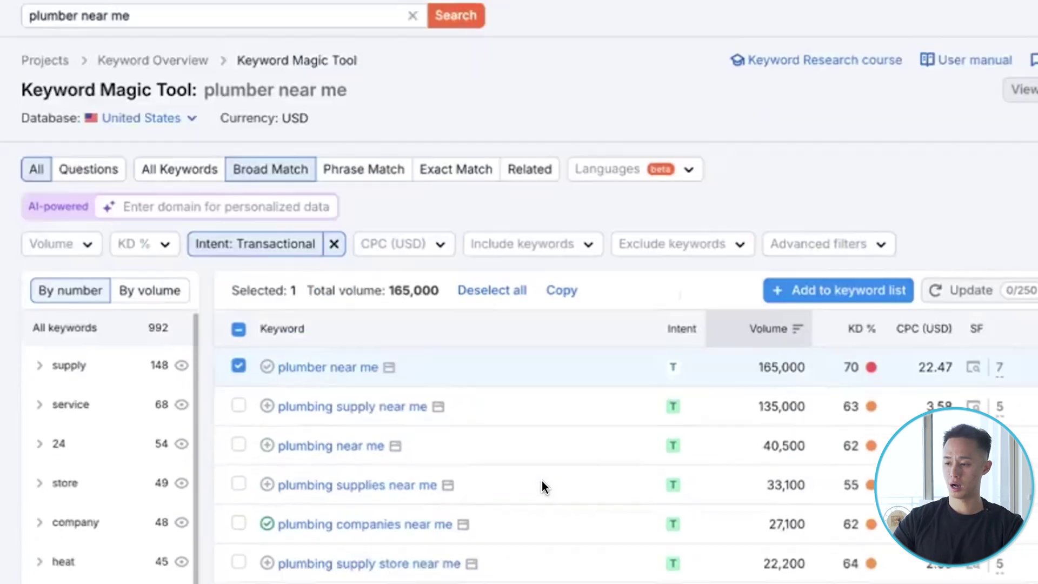
scroll(665, 341, "down", 1)
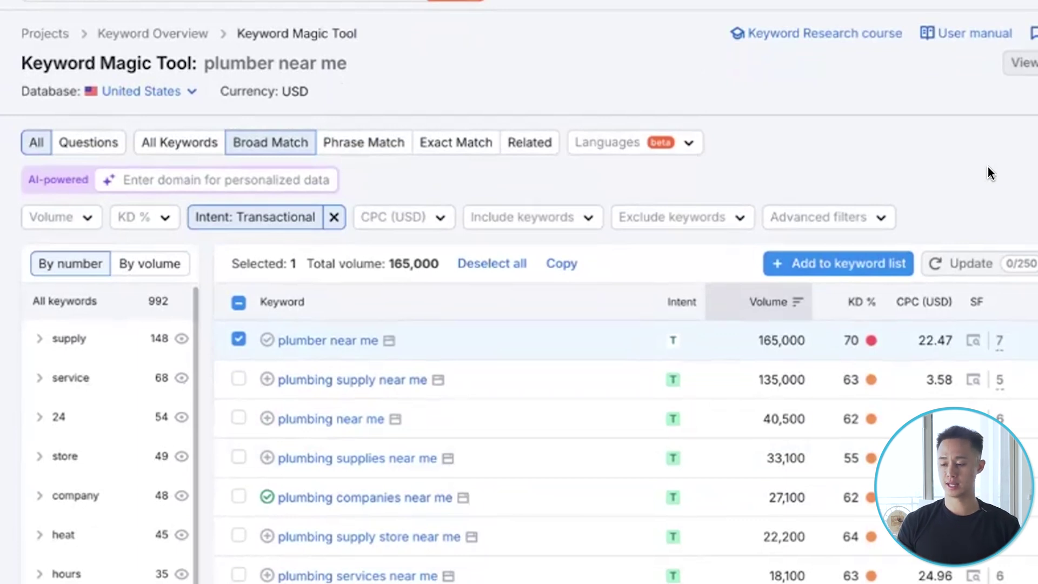
mouse_move(862, 334)
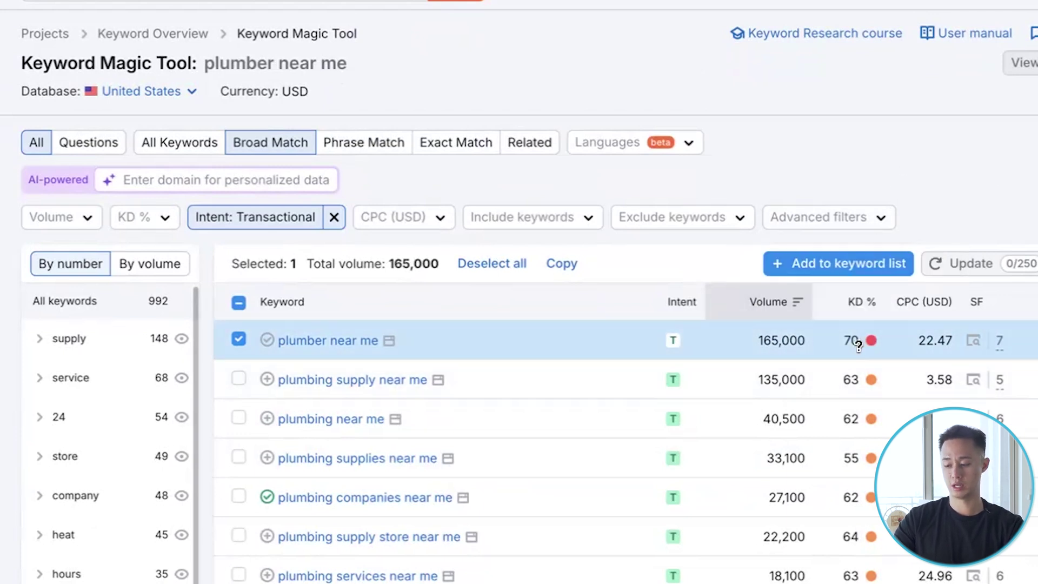
scroll(858, 345, "down", 4)
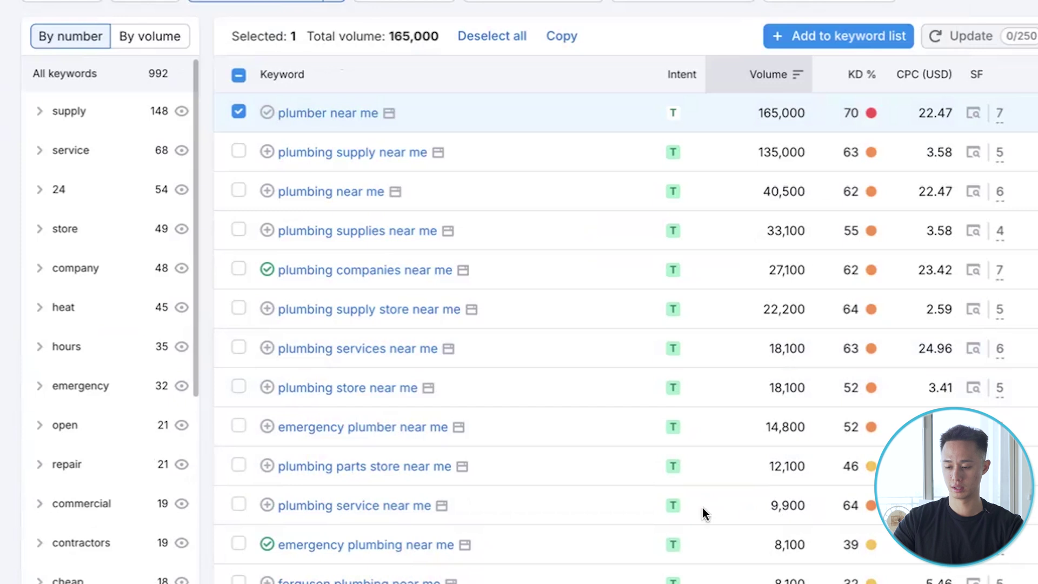
scroll(540, 324, "down", 10)
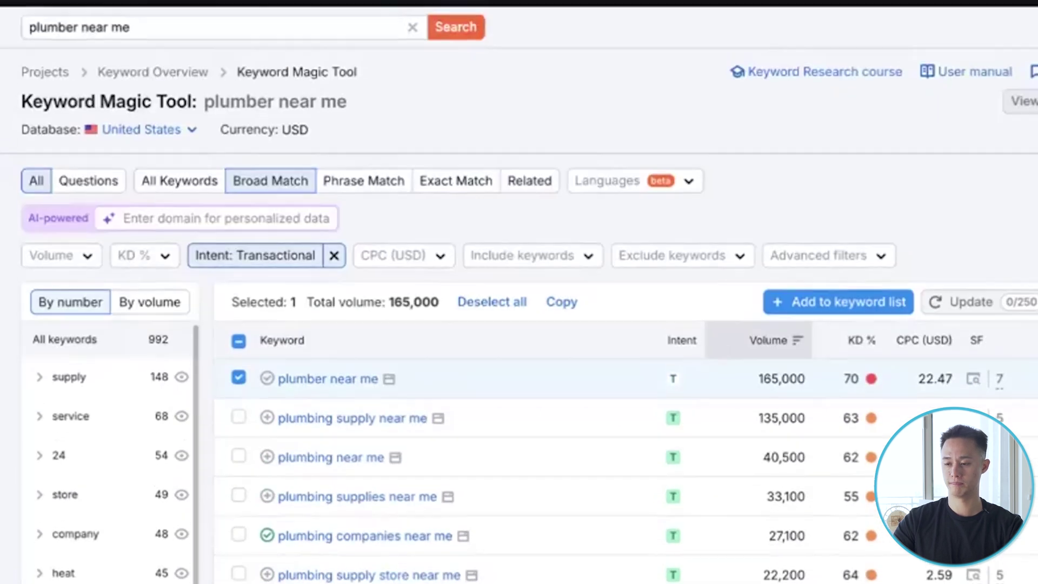
scroll(519, 292, "down", 1)
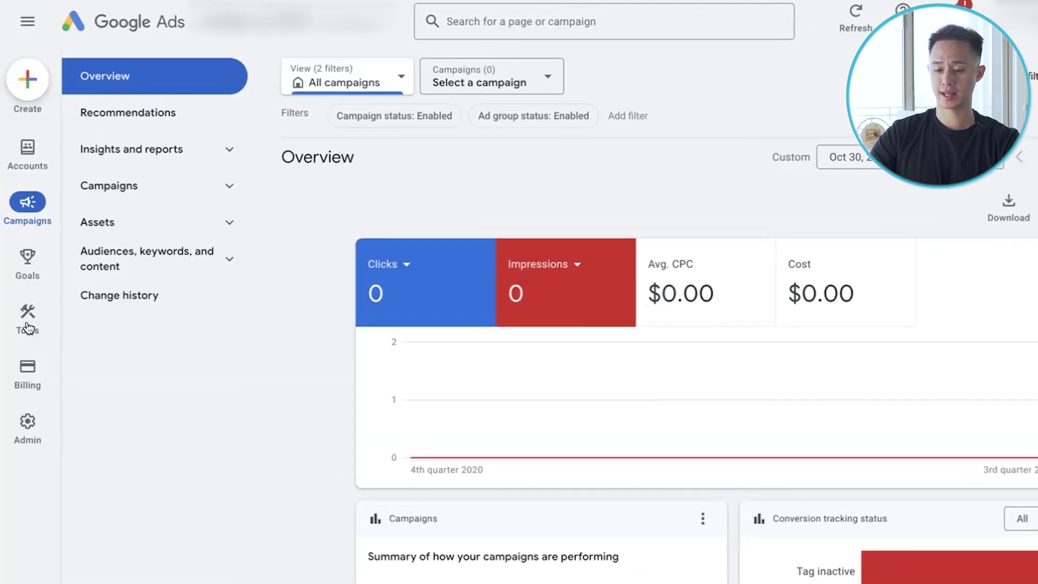
Open Keyword Planner, dismiss the account prompt, and start Get search volume and forecasts
mouse_move(21, 309)
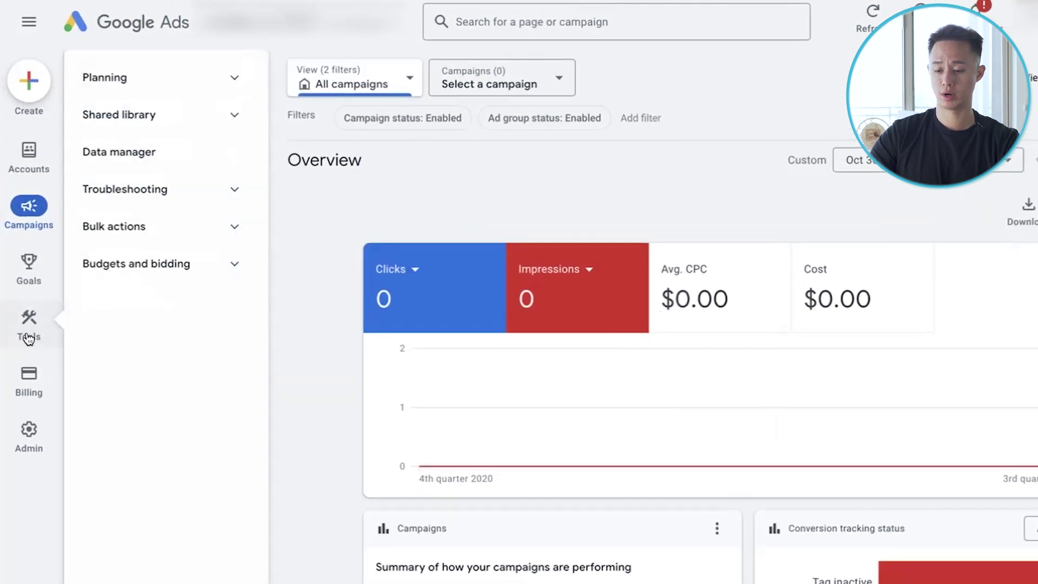
left_click(28, 324)
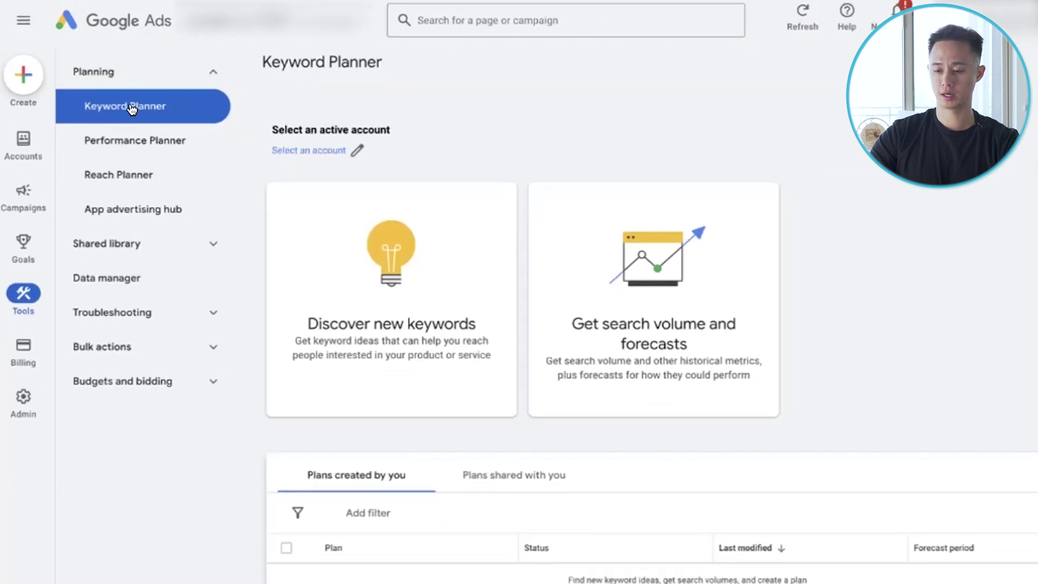
left_click(23, 241)
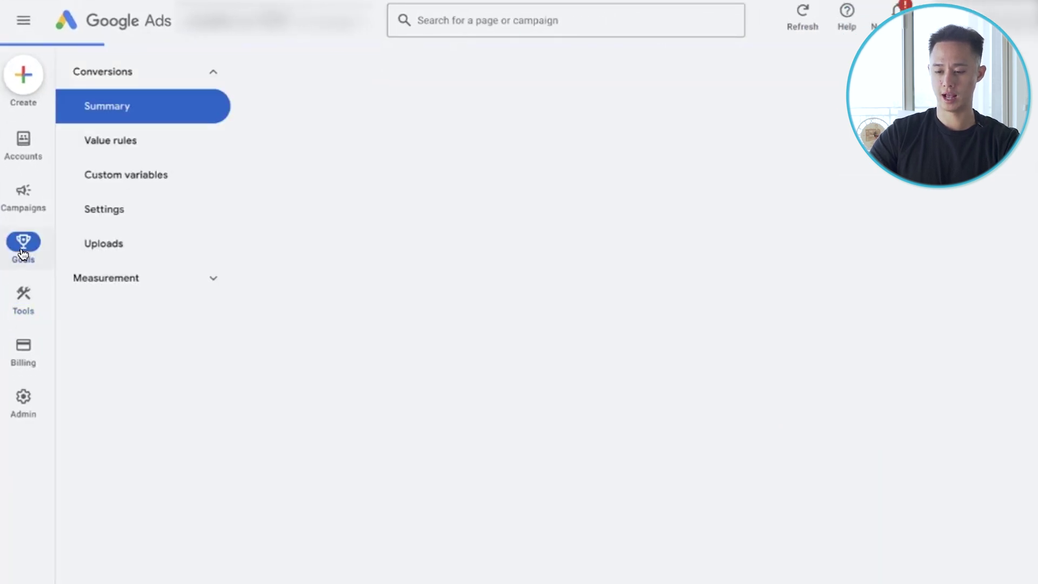
mouse_move(22, 298)
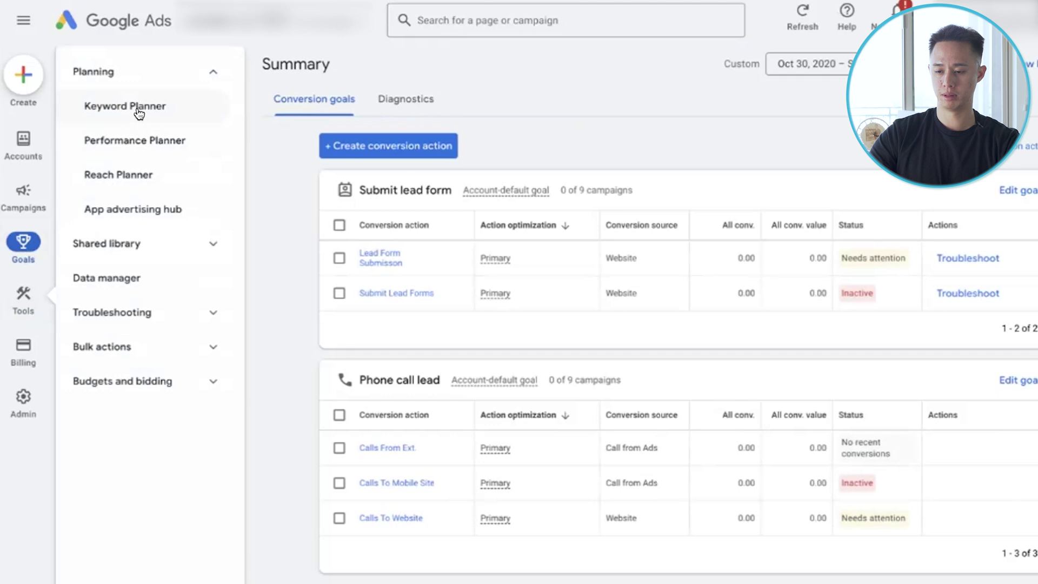
left_click(134, 108)
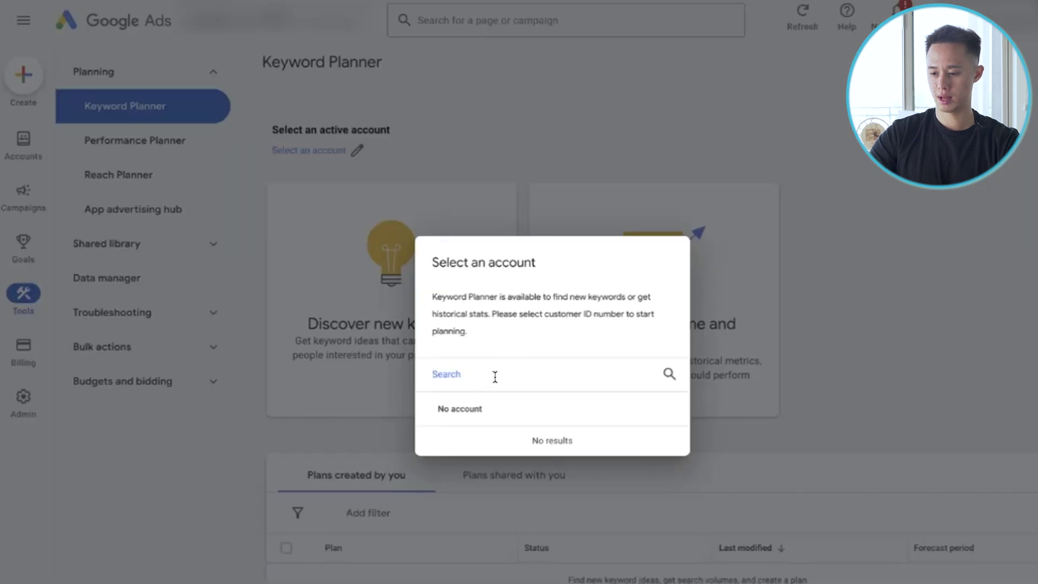
left_click(839, 218)
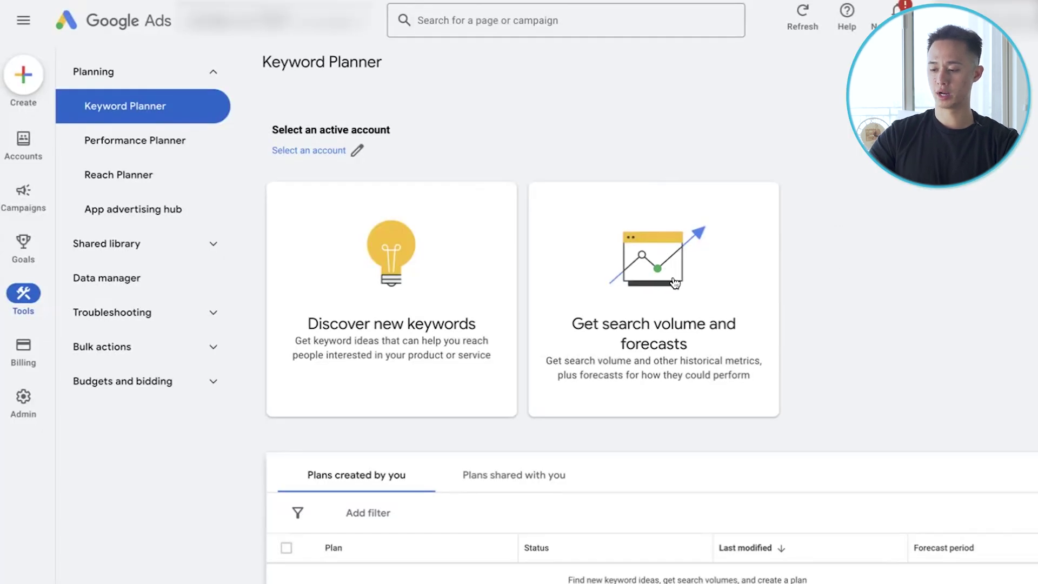
left_click(733, 298)
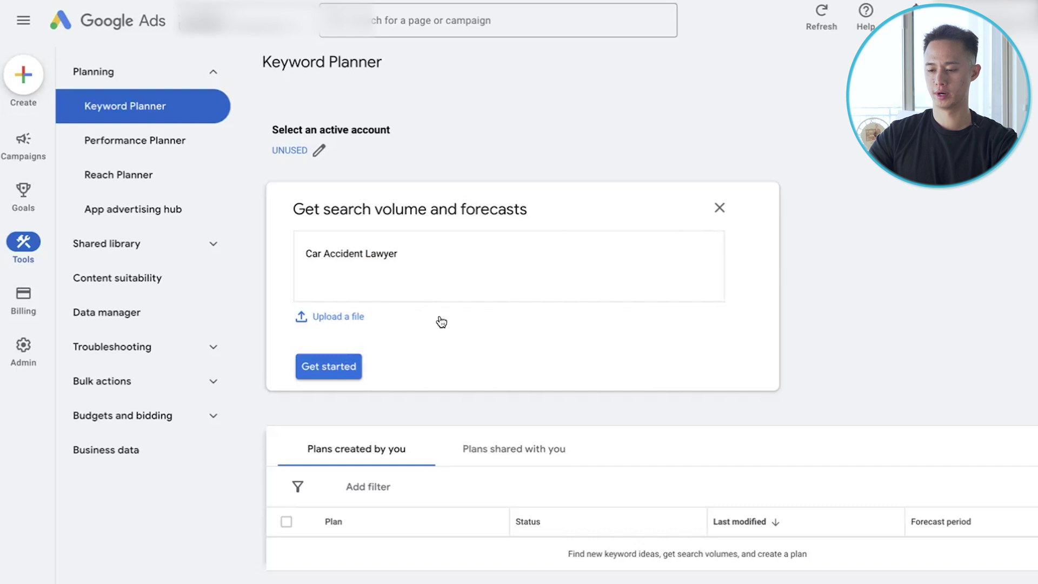
Switch to keyword ideas and set the target location to Los Angeles, California
left_click(347, 361)
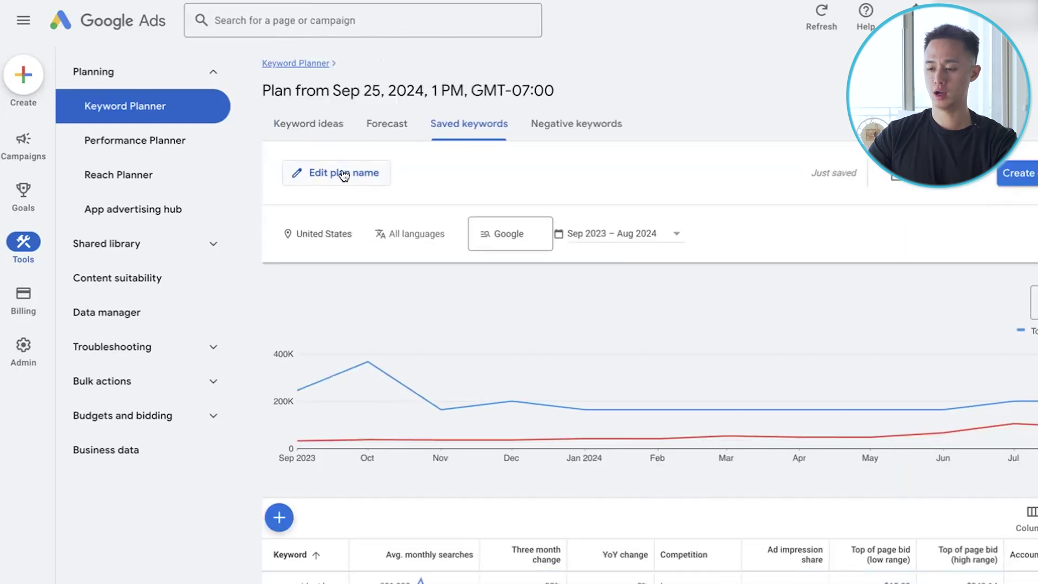
left_click(334, 138)
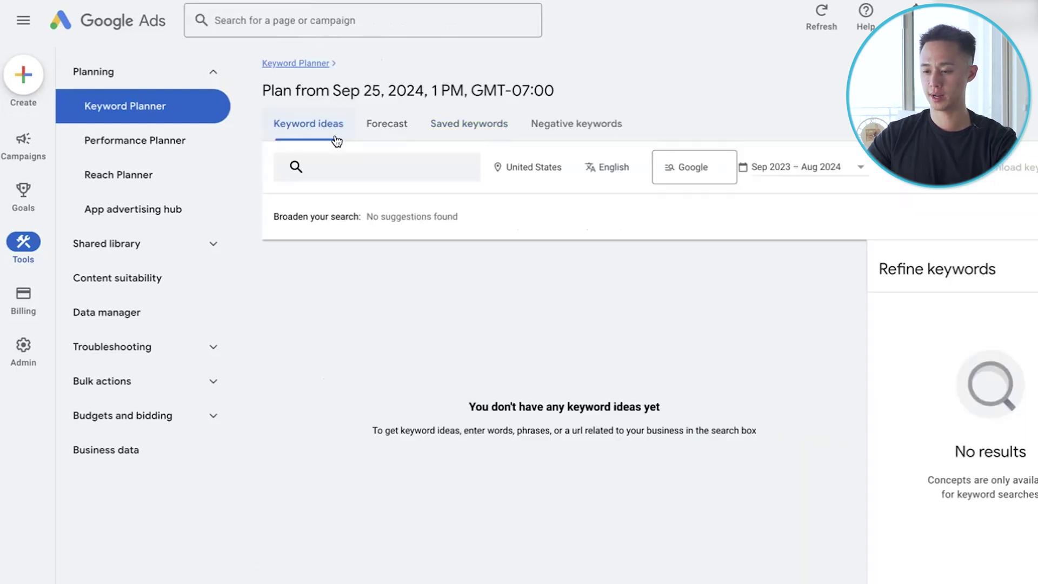
left_click(567, 170)
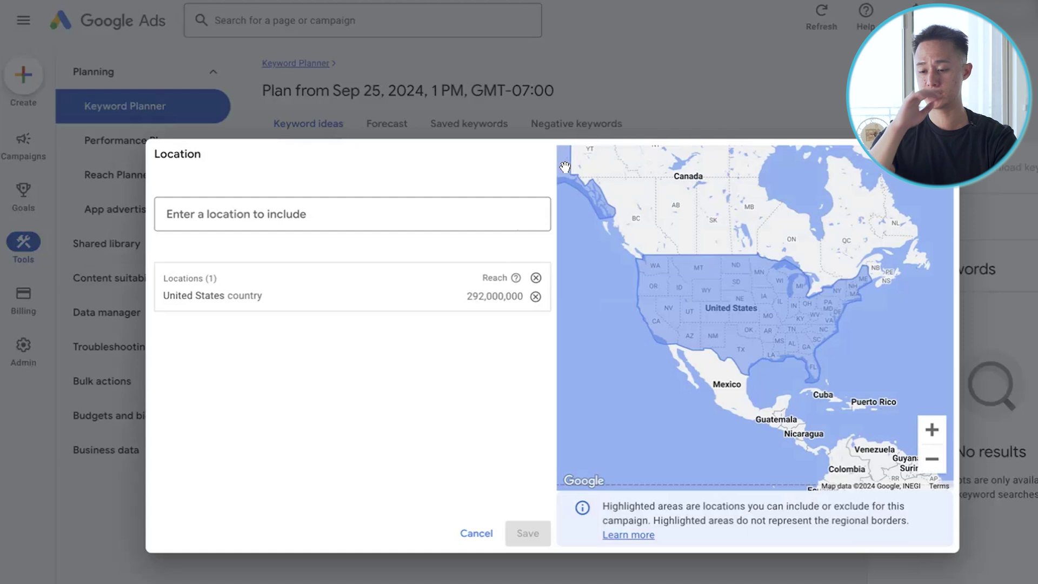
type("los angeles")
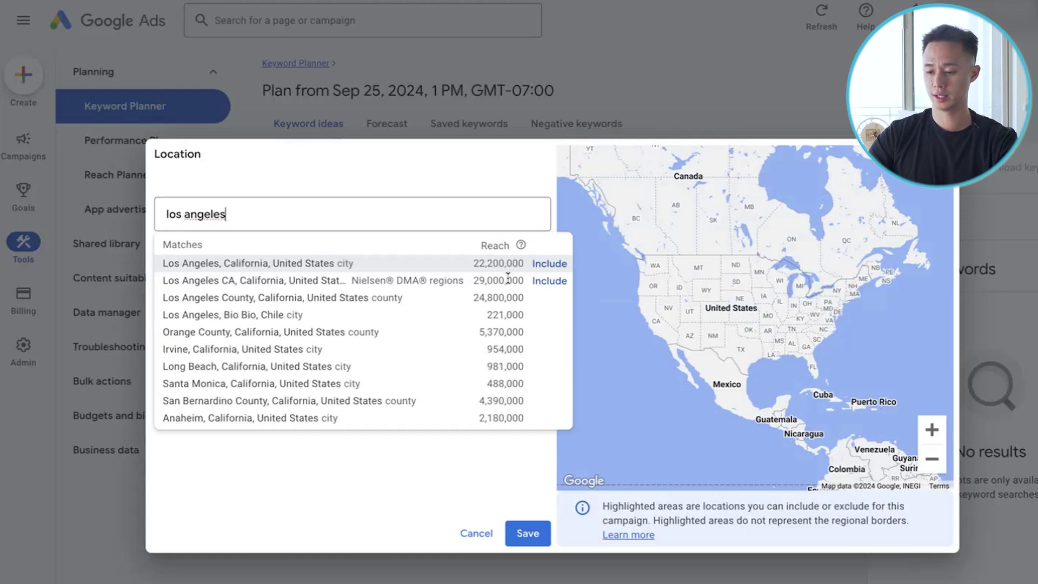
left_click(549, 264)
left_click(528, 533)
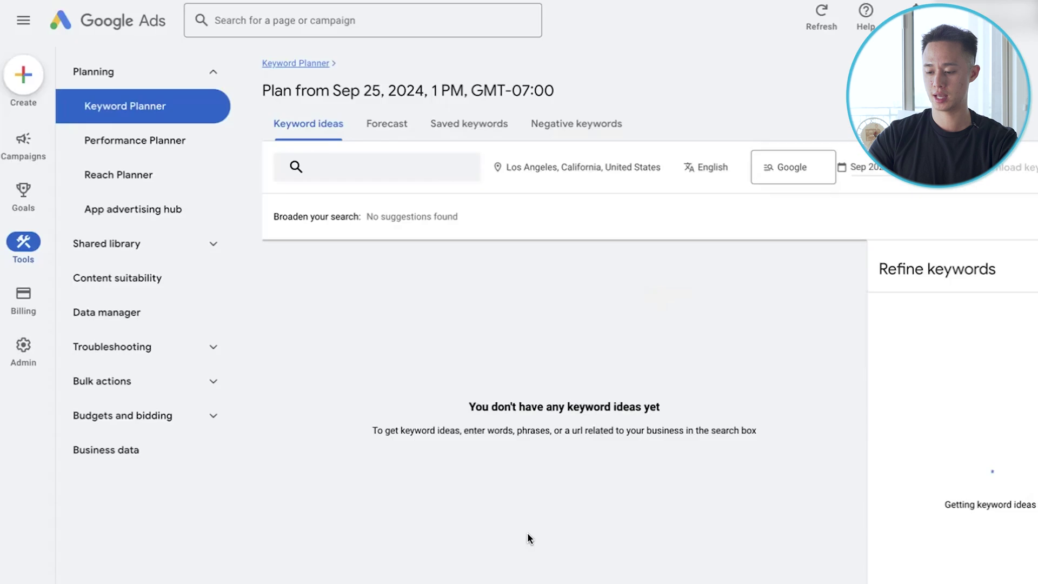
Enter 'Car Accident Lawyer' as the seed keyword and get its keyword ideas
left_click(425, 170)
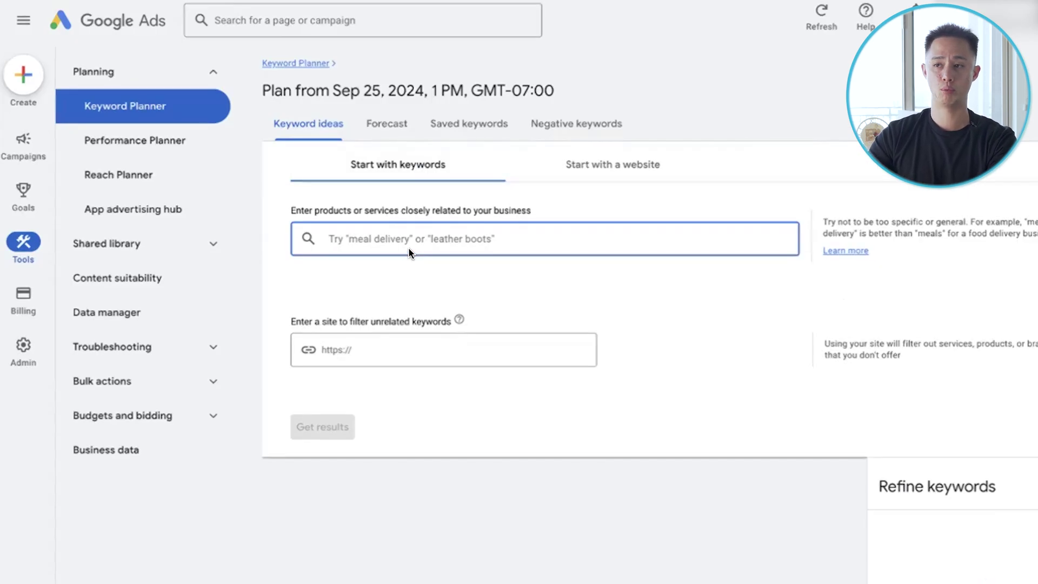
type("Car Accident Lawyer")
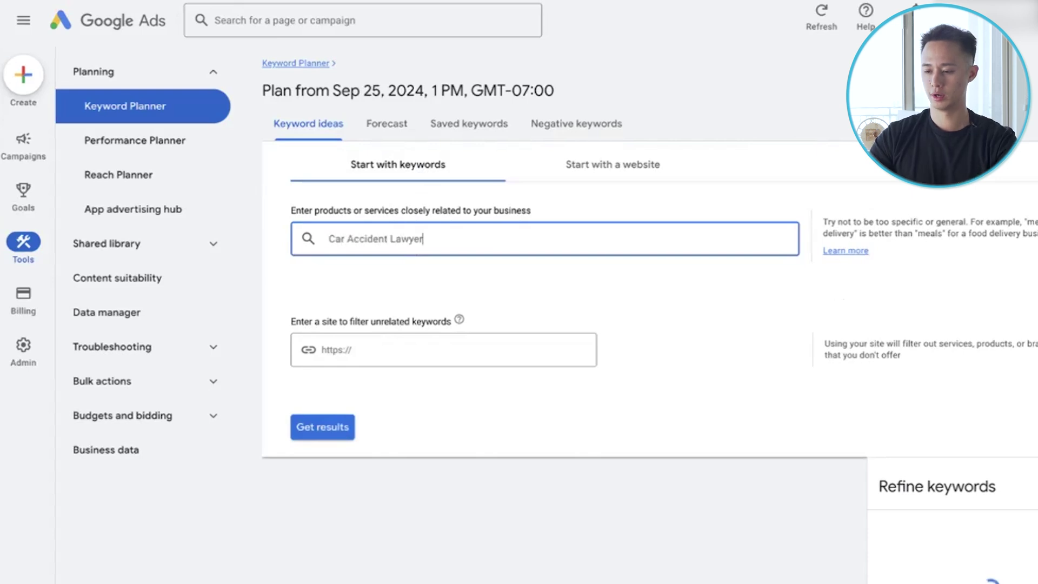
key("Return")
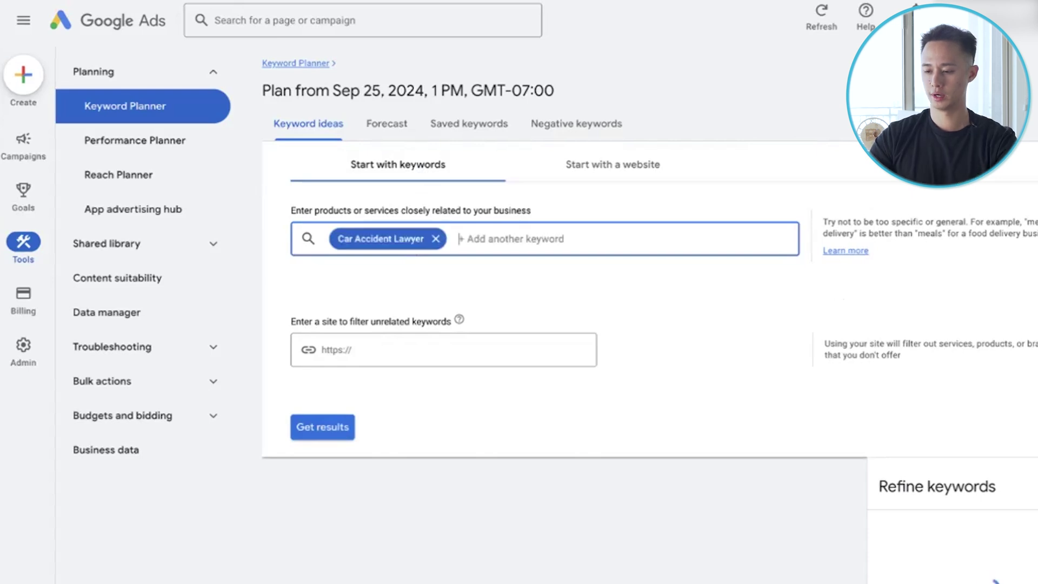
left_click(307, 426)
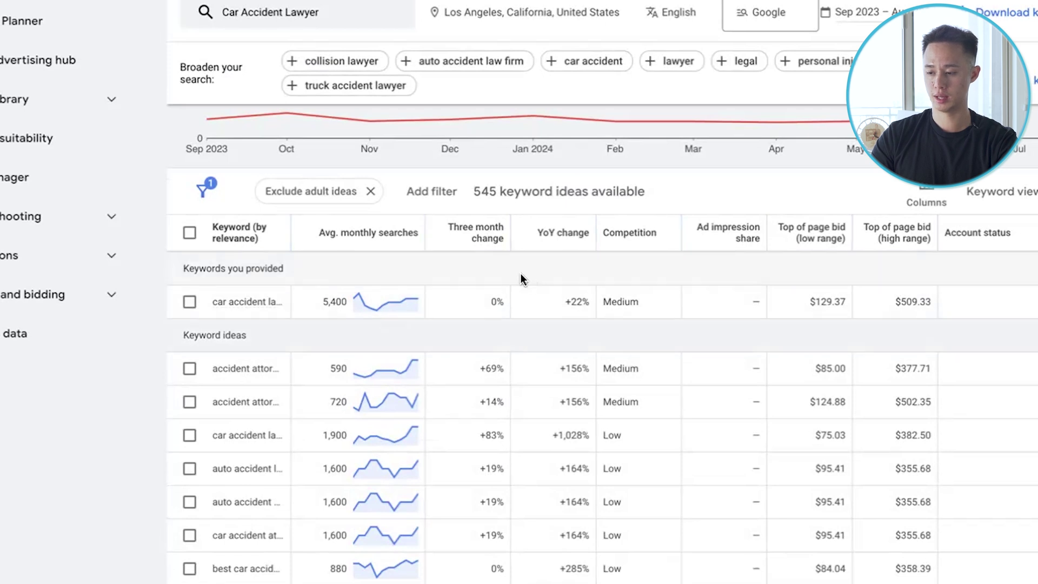
Preview a keyword idea's monthly searches trend sparkline in the ideas table
scroll(382, 265, "down", 1)
mouse_move(378, 319)
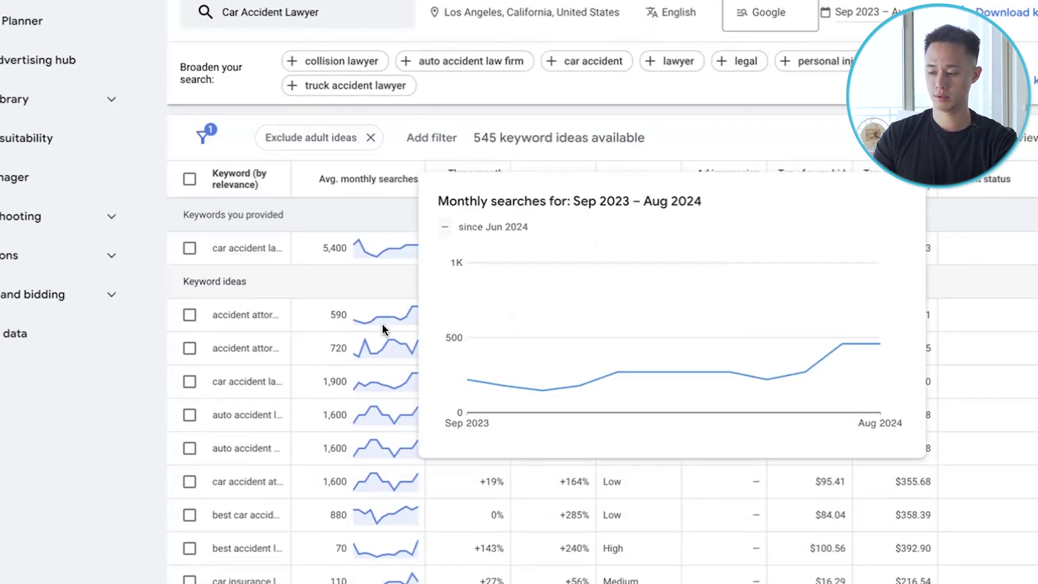
mouse_move(370, 250)
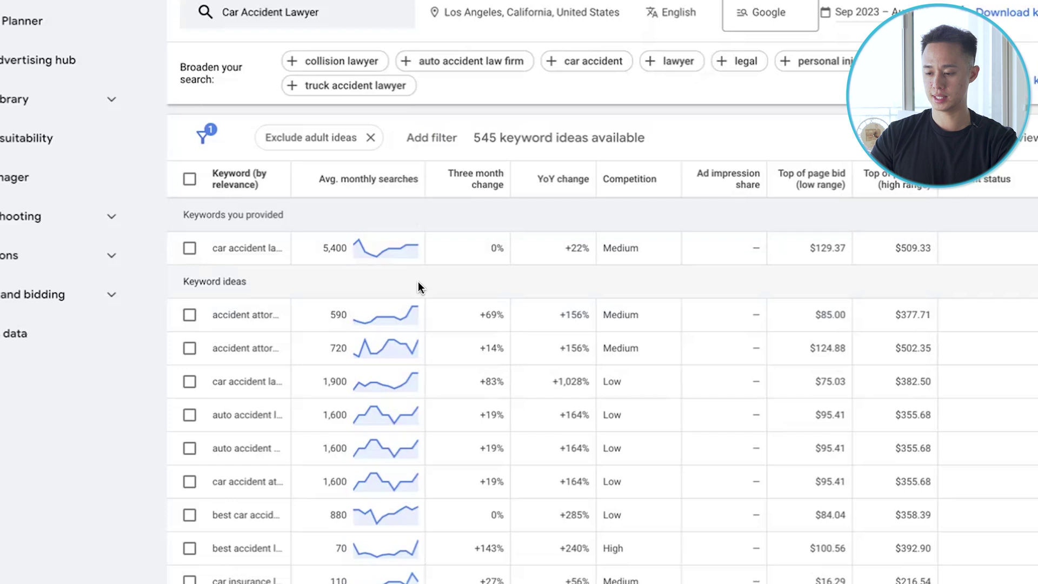
scroll(419, 287, "down", 1)
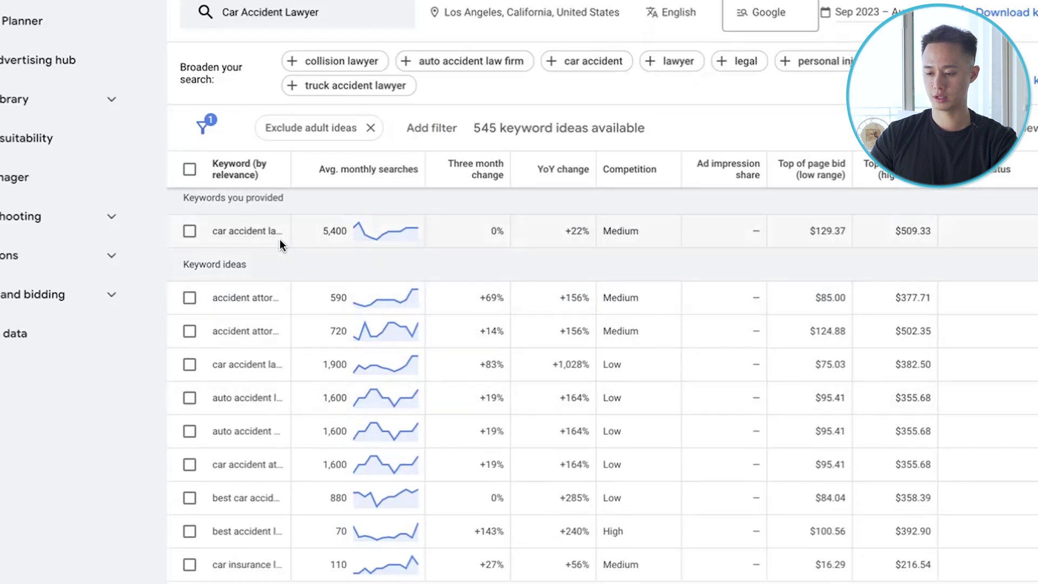
Widen the Keyword column so names like 'car accident lawyers near me' show in full
left_click_drag(290, 180, 392, 180)
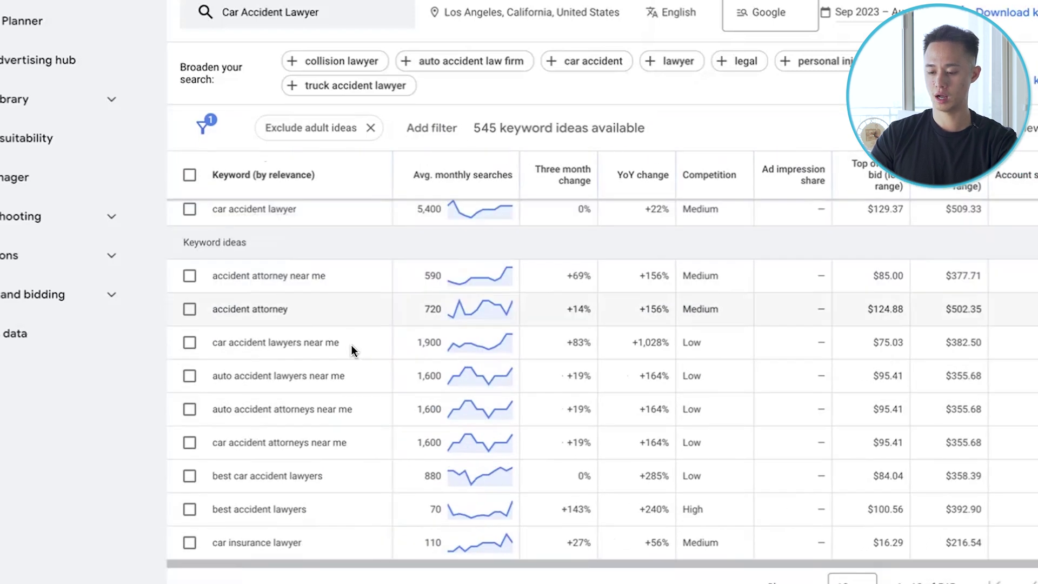
scroll(350, 357, "down", 3)
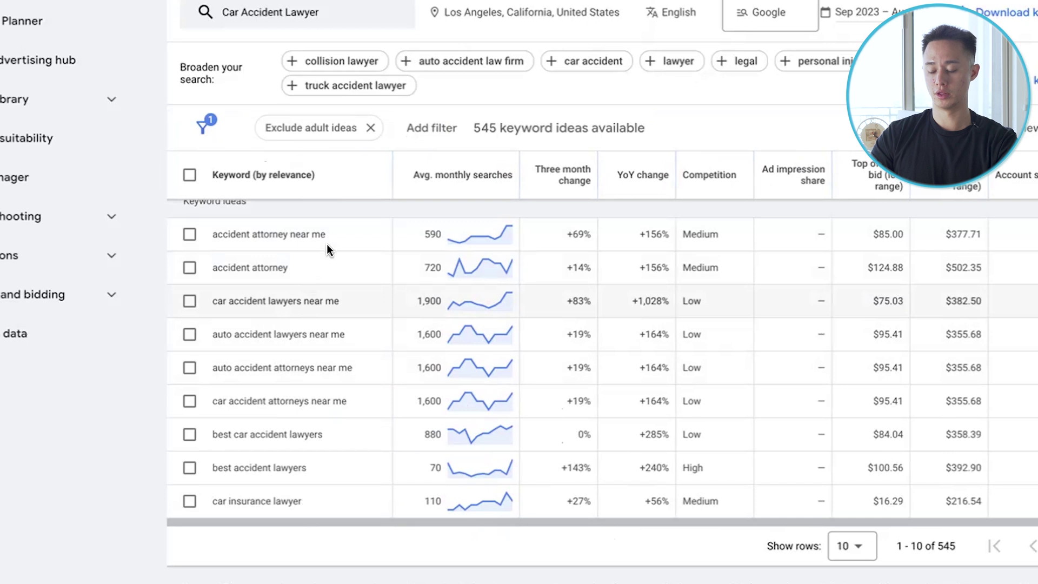
scroll(322, 339, "up", 1)
scroll(322, 339, "up", 2)
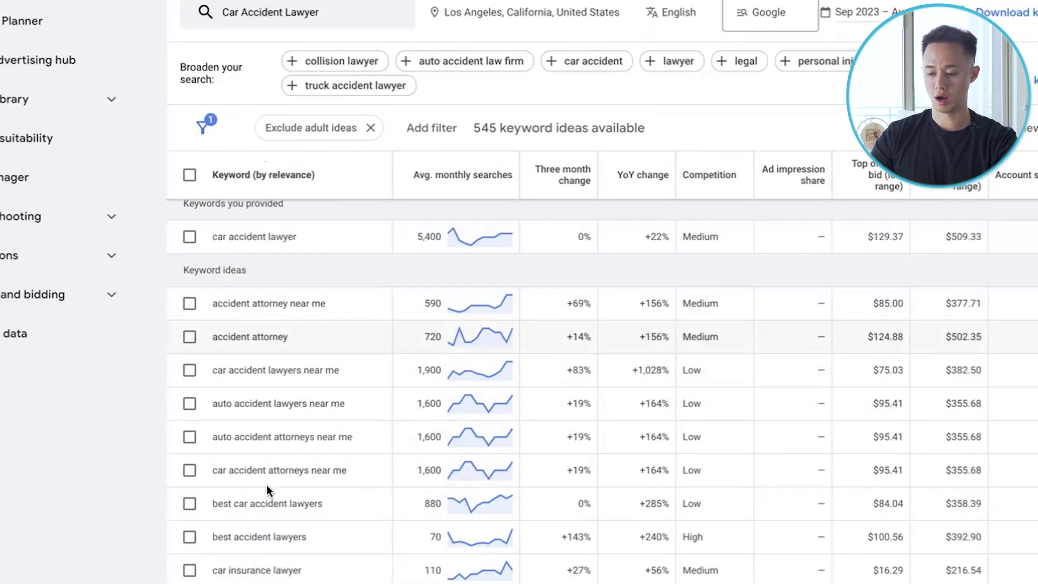
scroll(267, 485, "up", 2)
scroll(265, 496, "down", 1)
scroll(265, 496, "down", 1)
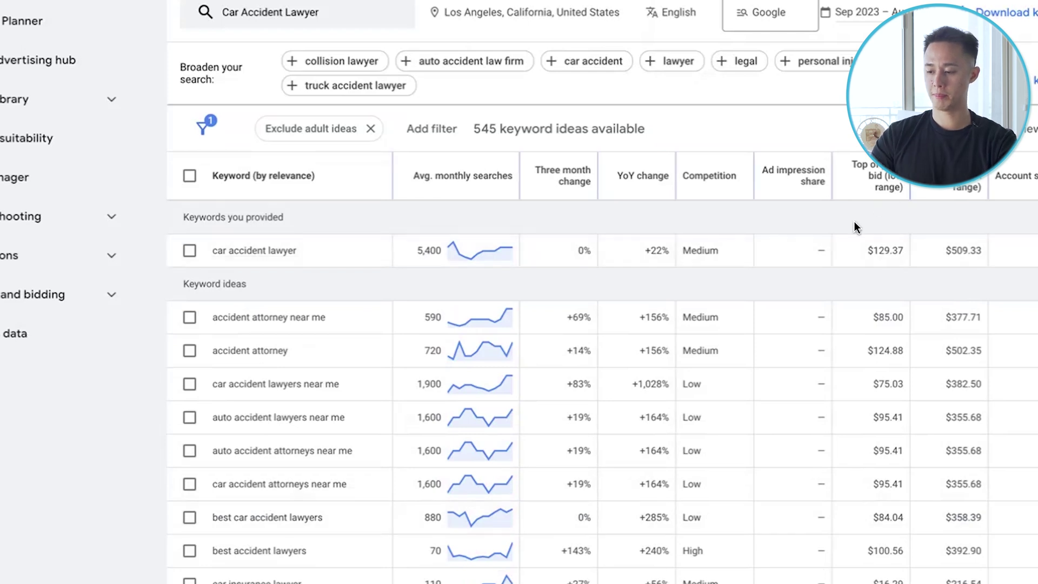
mouse_move(871, 199)
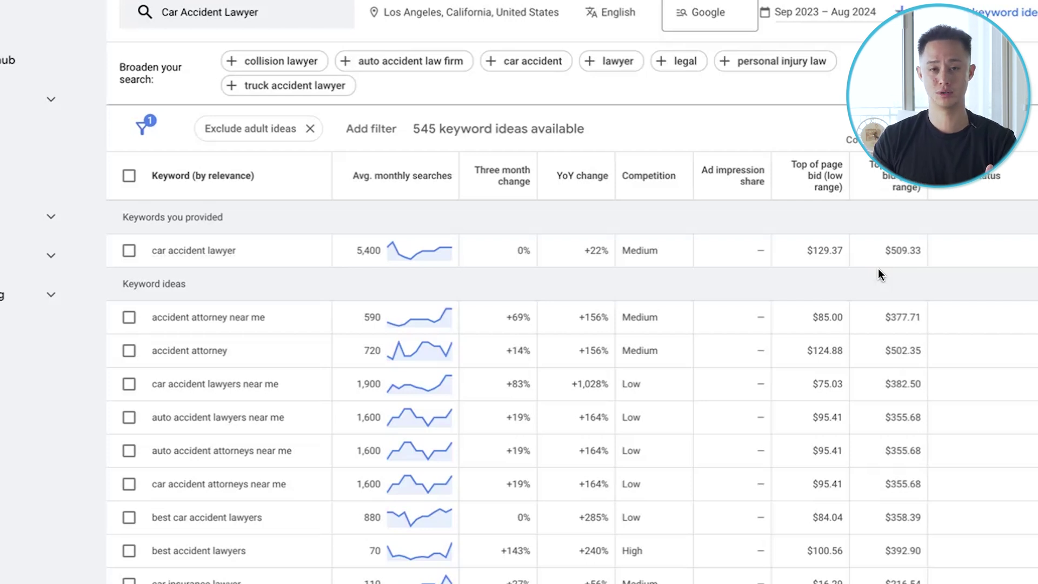
left_click_drag(806, 251, 844, 249)
left_click(843, 267)
left_click(914, 257)
double_click(926, 258)
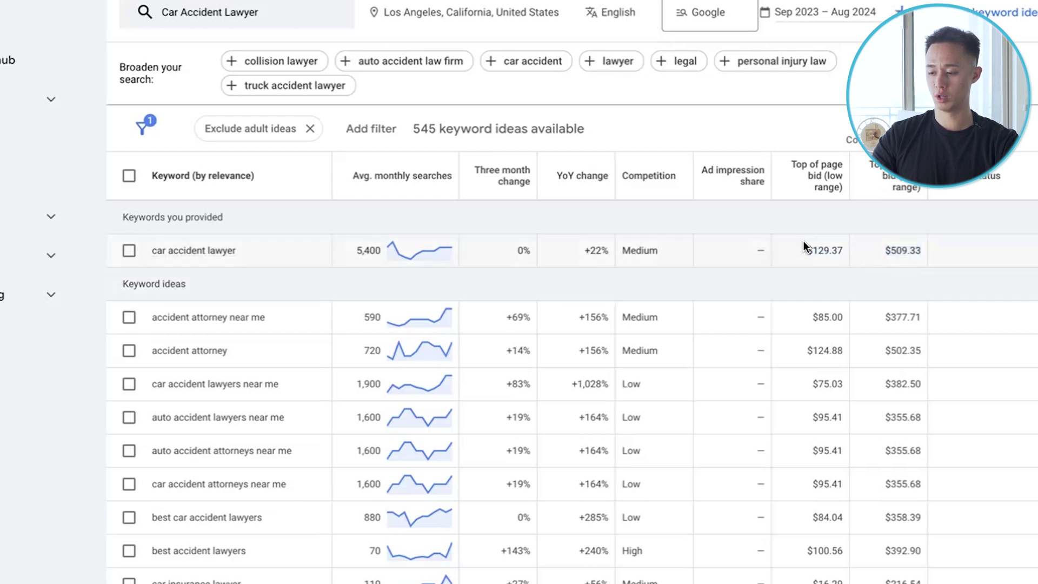
left_click_drag(810, 252, 856, 277)
left_click(856, 277)
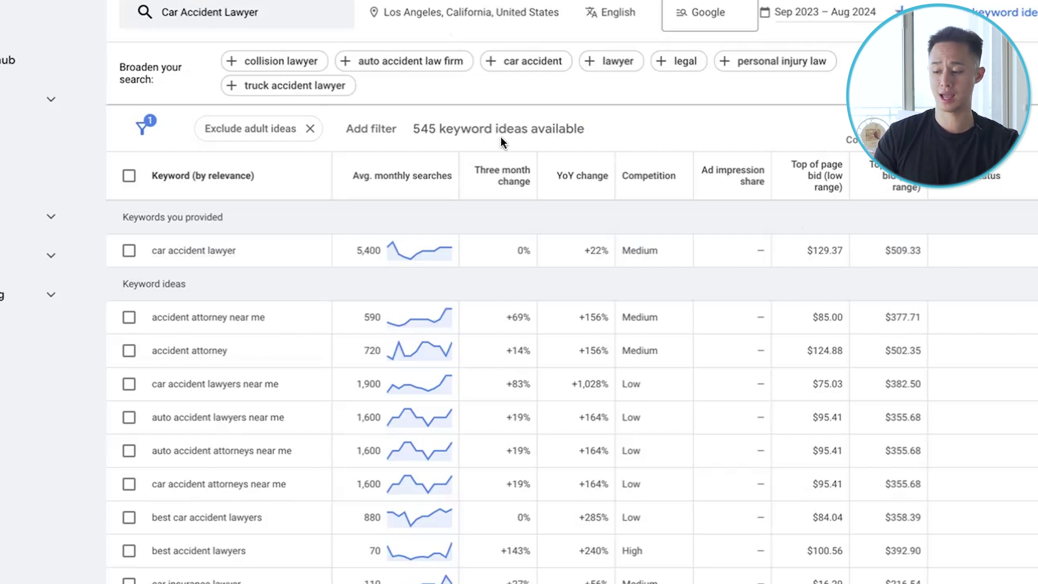
left_click_drag(806, 248, 923, 283)
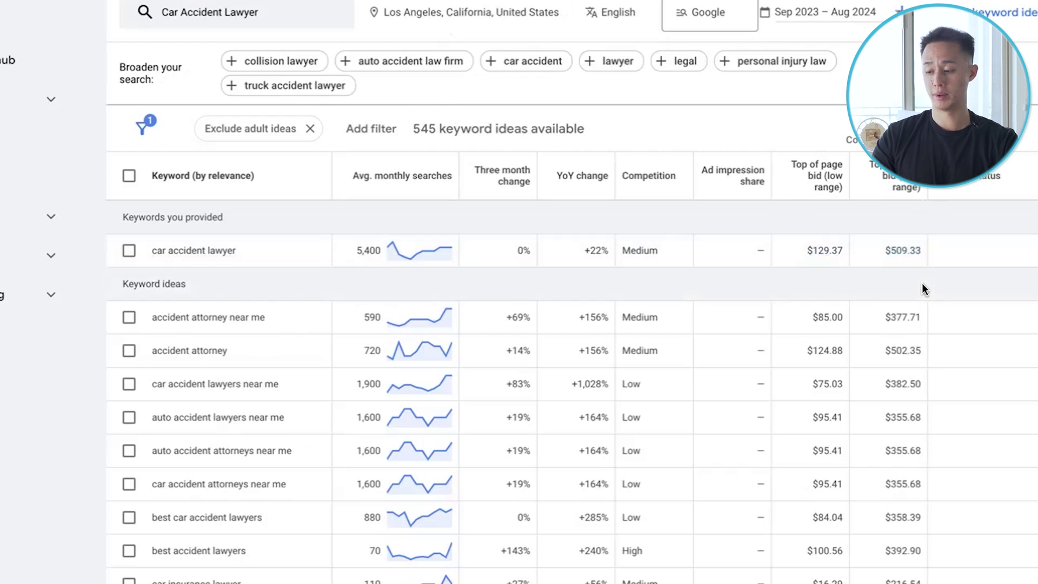
scroll(922, 290, "down", 1)
scroll(720, 266, "up", 1)
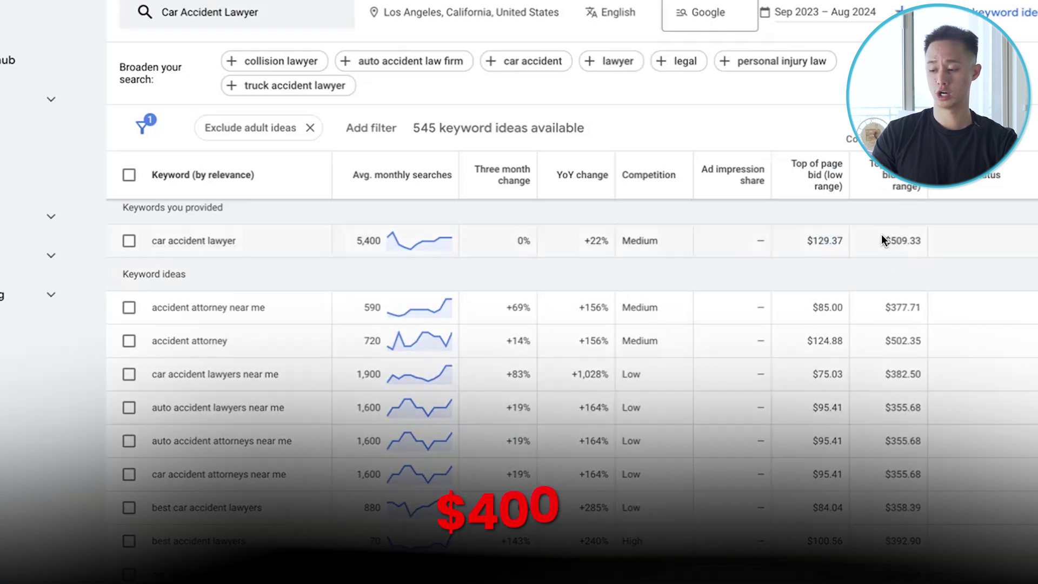
left_click_drag(883, 241, 907, 240)
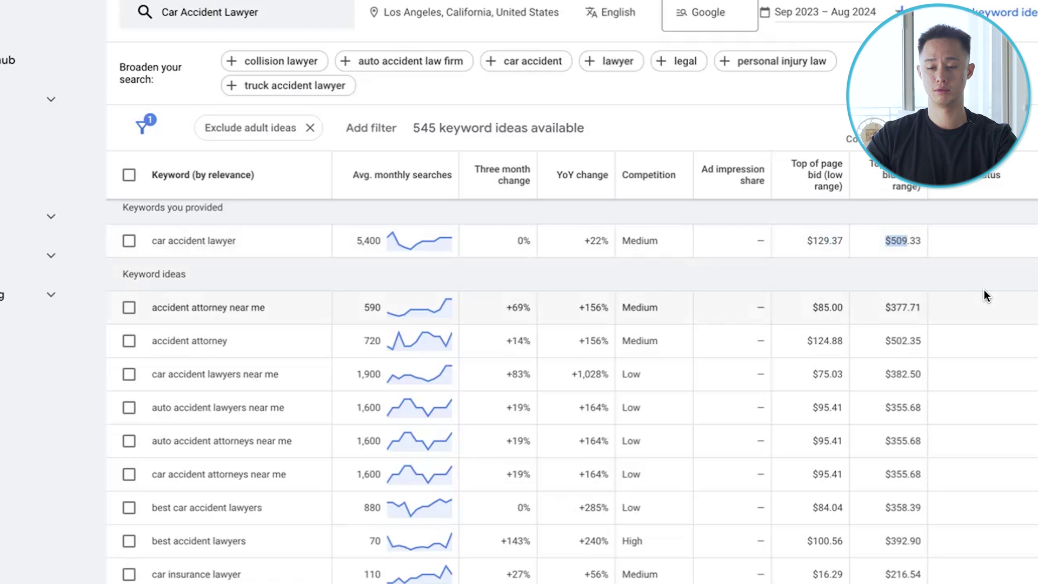
left_click(926, 272)
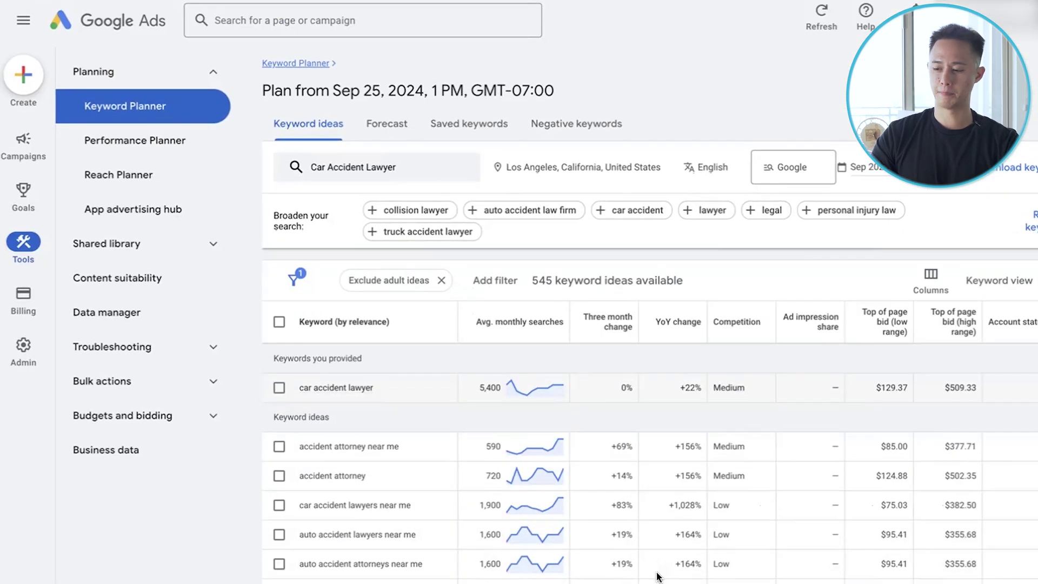
Scroll through the 545 Car Accident Lawyer ideas and their top-of-page bid columns
mouse_move(552, 446)
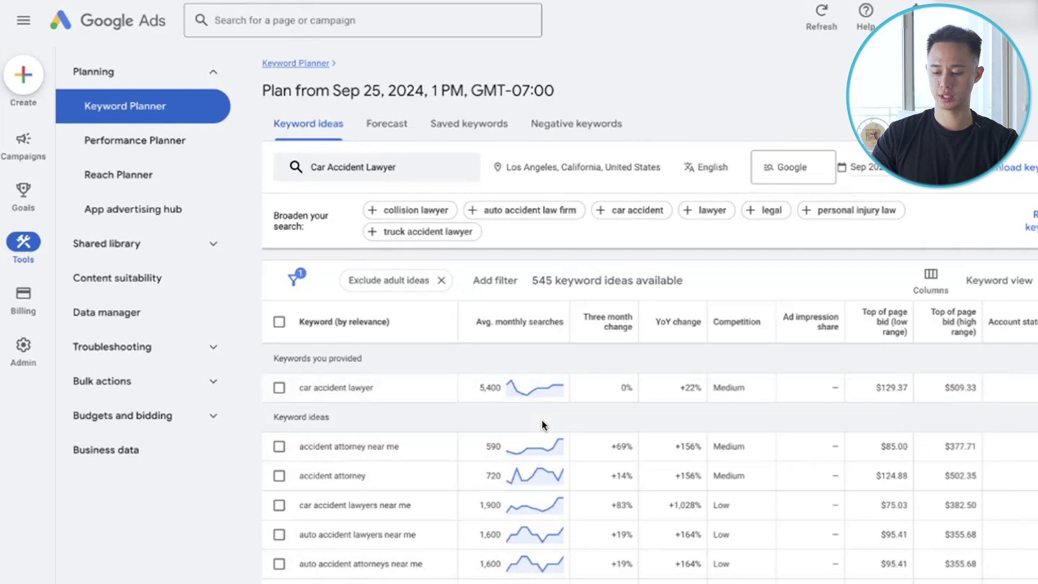
scroll(543, 422, "down", 2)
scroll(401, 563, "down", 2)
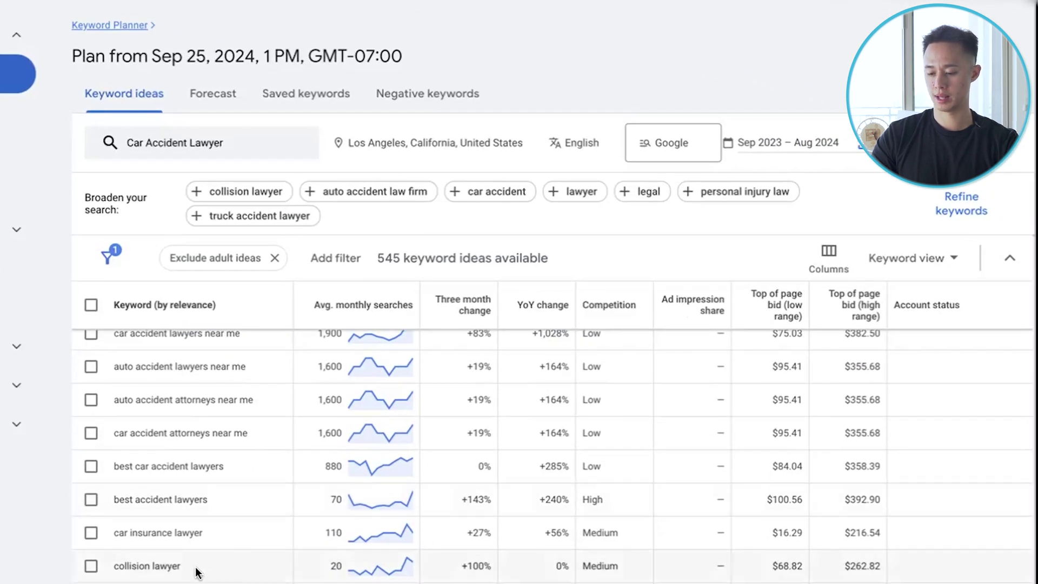
scroll(552, 454, "down", 2)
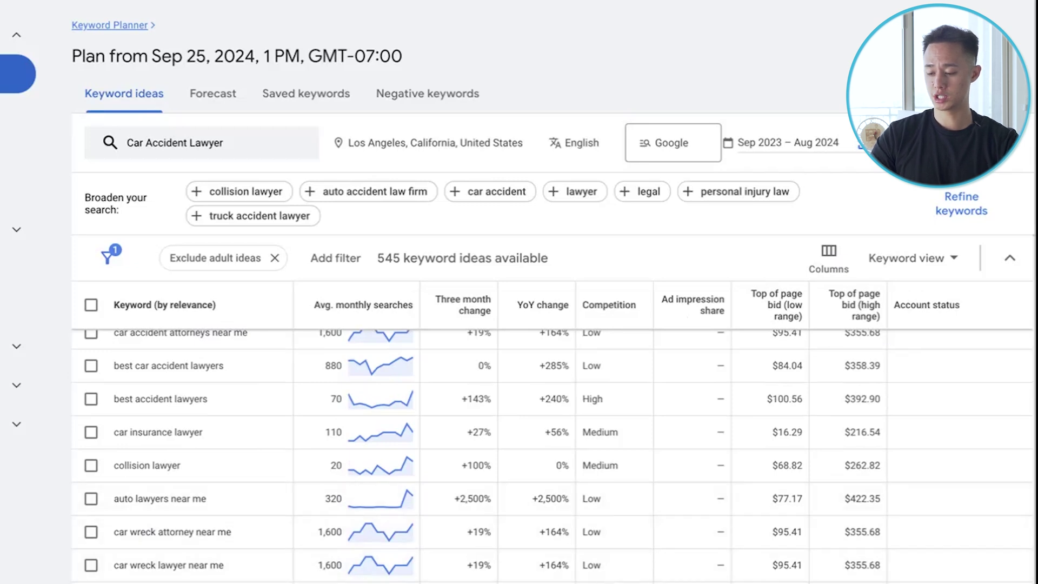
scroll(608, 573, "down", 3)
scroll(622, 379, "up", 3)
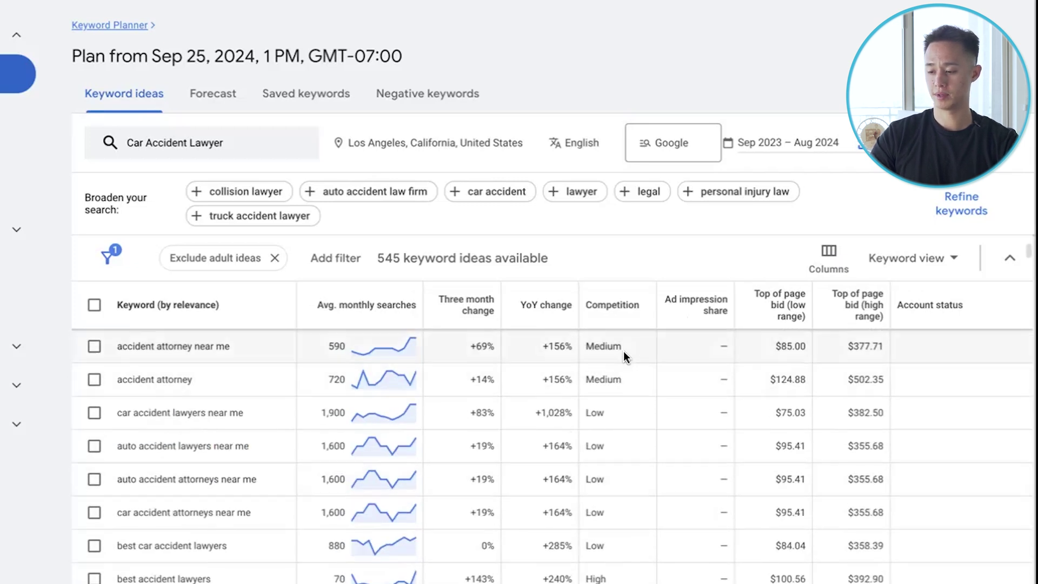
scroll(612, 472, "up", 5)
scroll(612, 472, "down", 3)
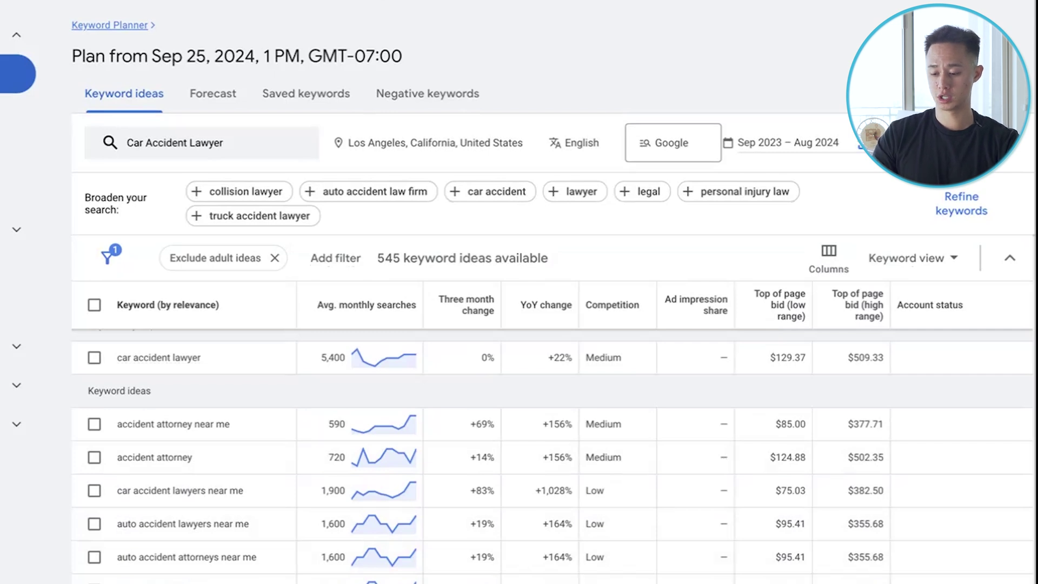
scroll(239, 551, "down", 2)
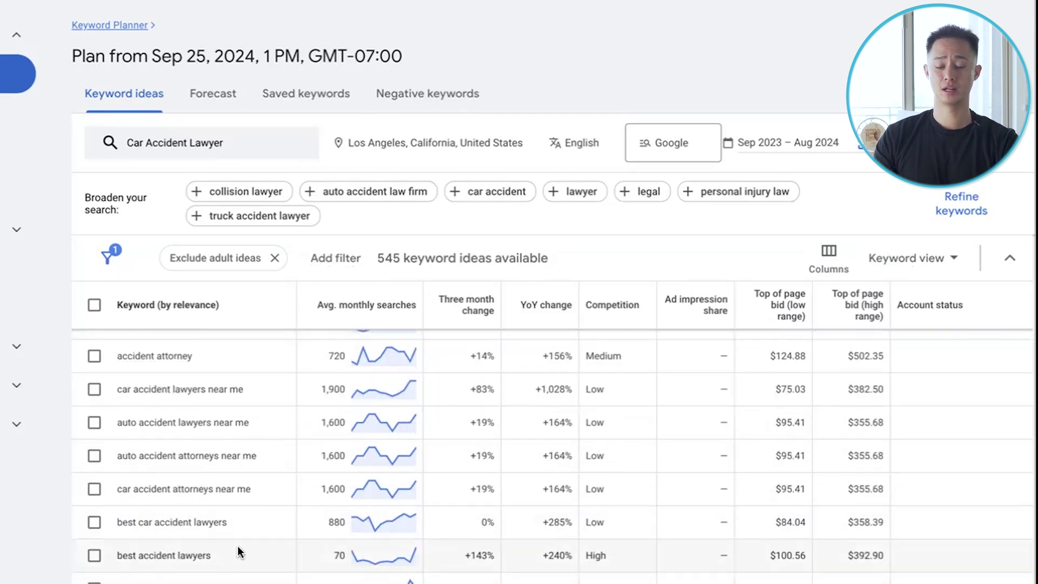
scroll(238, 547, "up", 2)
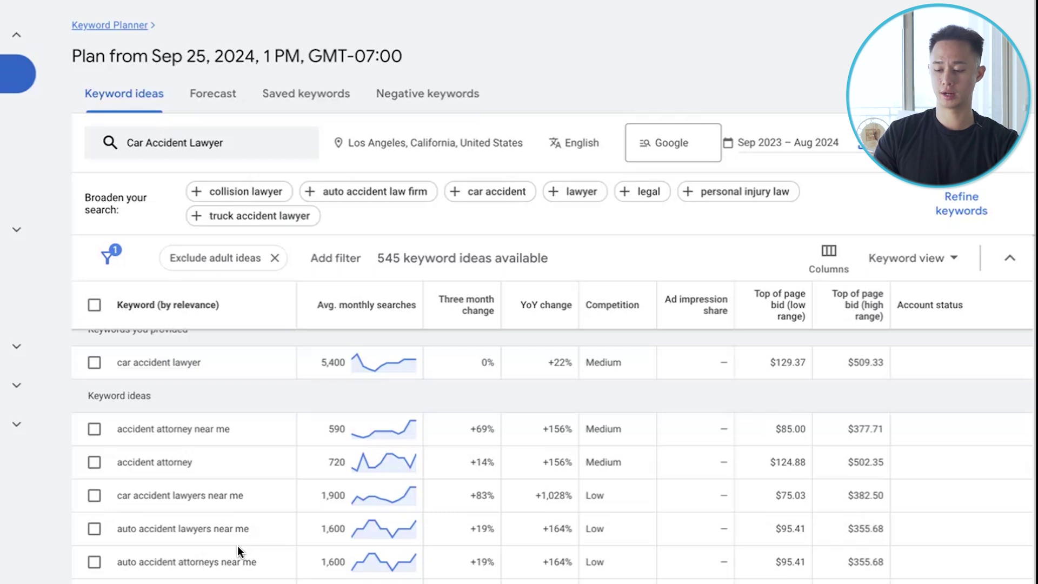
Highlight 'near me' in a keyword idea, then clear the selection and keep reviewing
left_click_drag(214, 529, 281, 530)
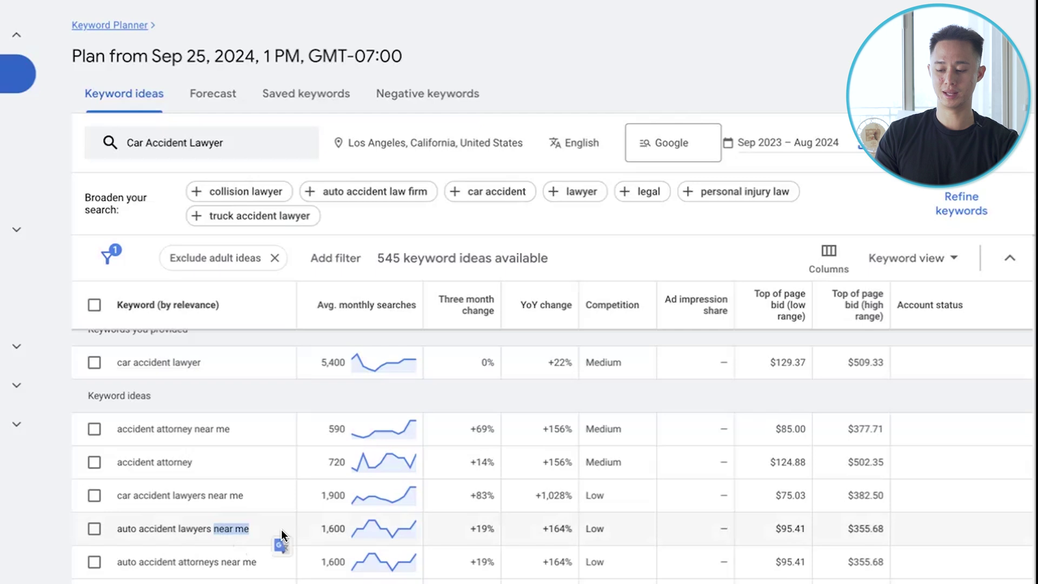
scroll(254, 495, "down", 2)
left_click_drag(177, 525, 261, 442)
left_click(272, 451)
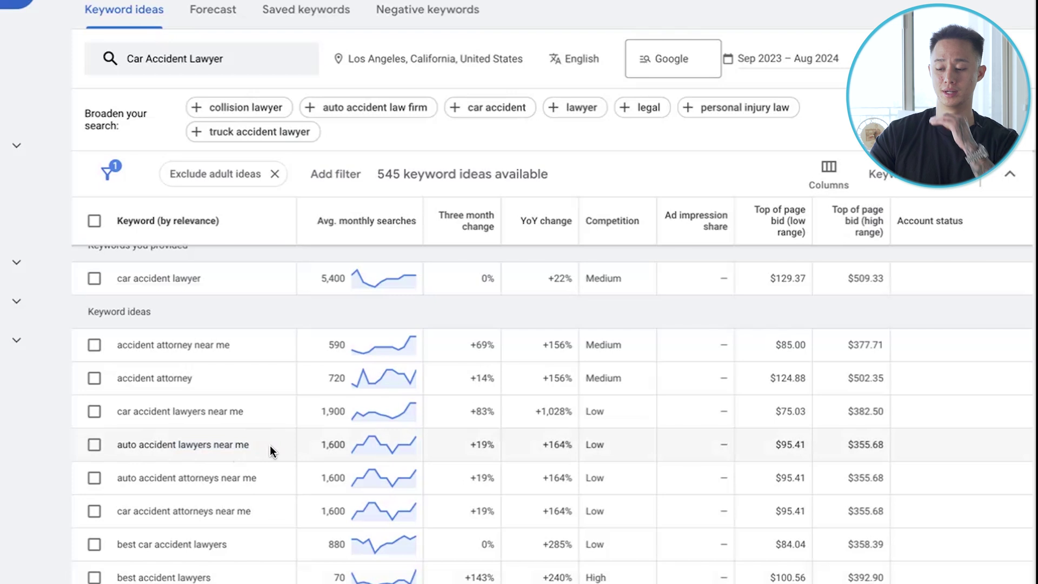
scroll(272, 451, "down", 10)
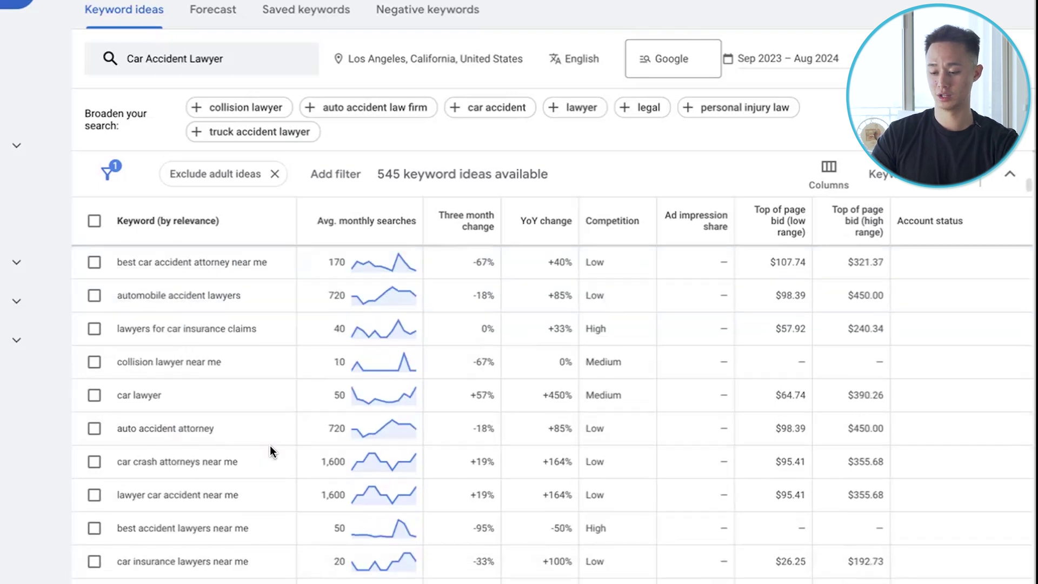
scroll(272, 452, "down", 6)
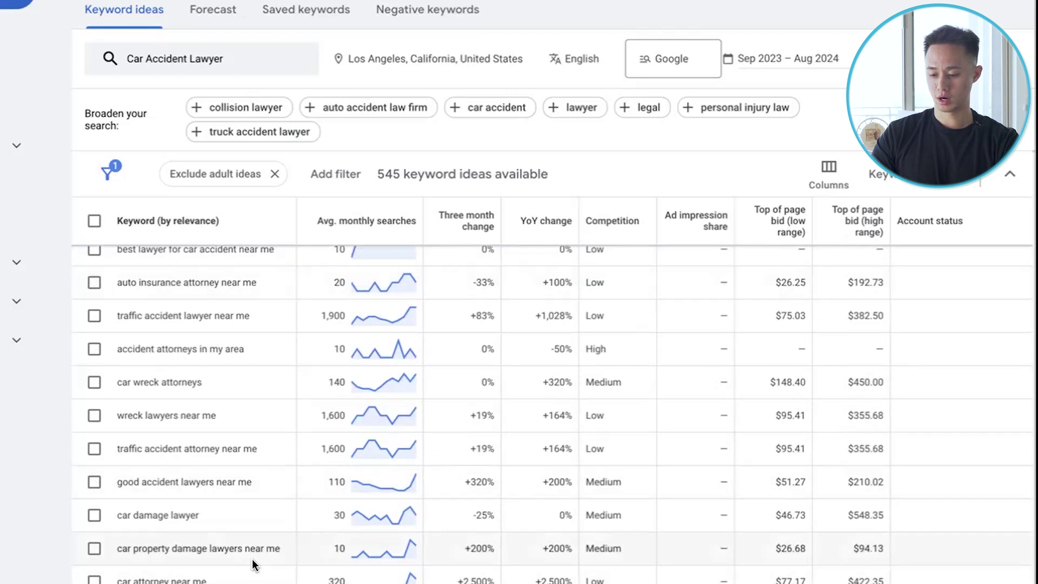
Search for 'plumber near me' ideas; the seed term shows 8,100 monthly searches
left_click(220, 63)
type("plumber near me")
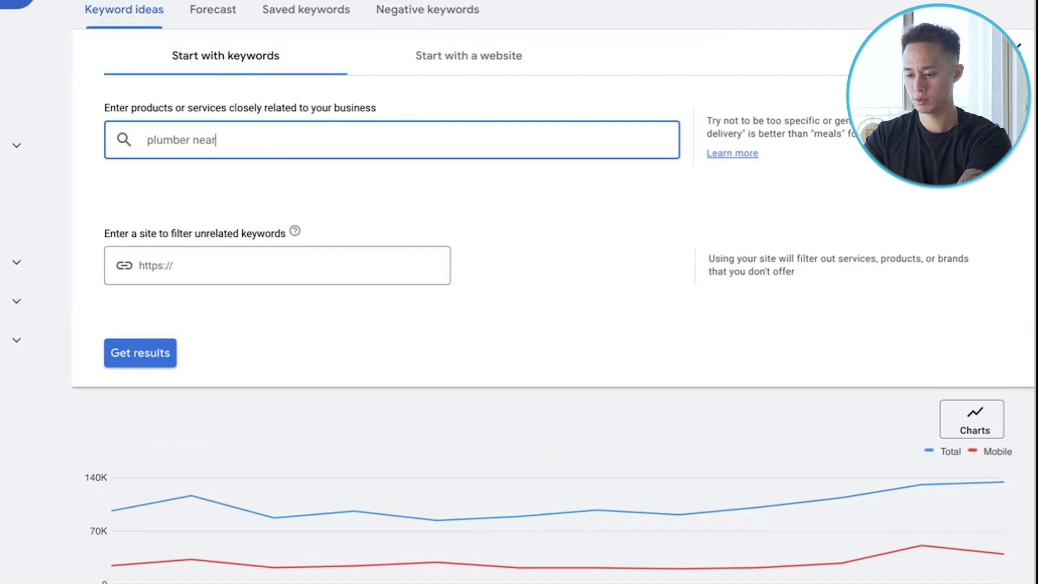
key("Return")
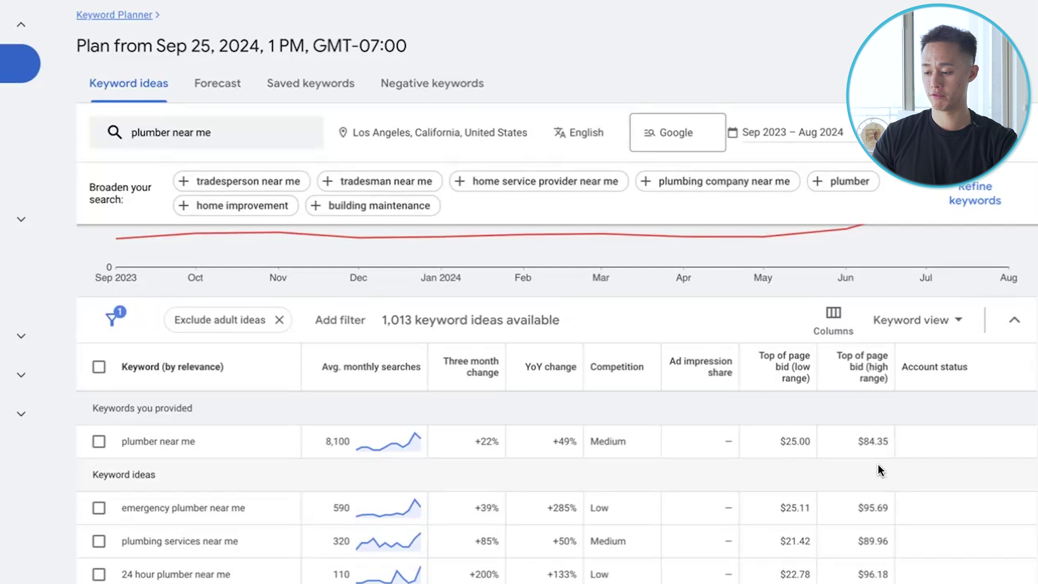
mouse_move(387, 446)
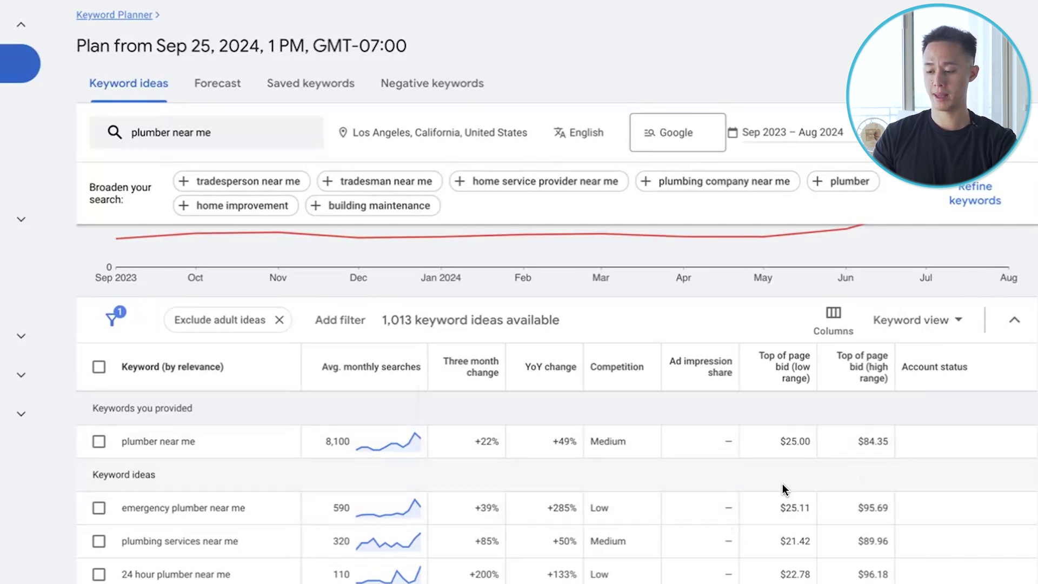
scroll(783, 483, "down", 2)
left_click(794, 362)
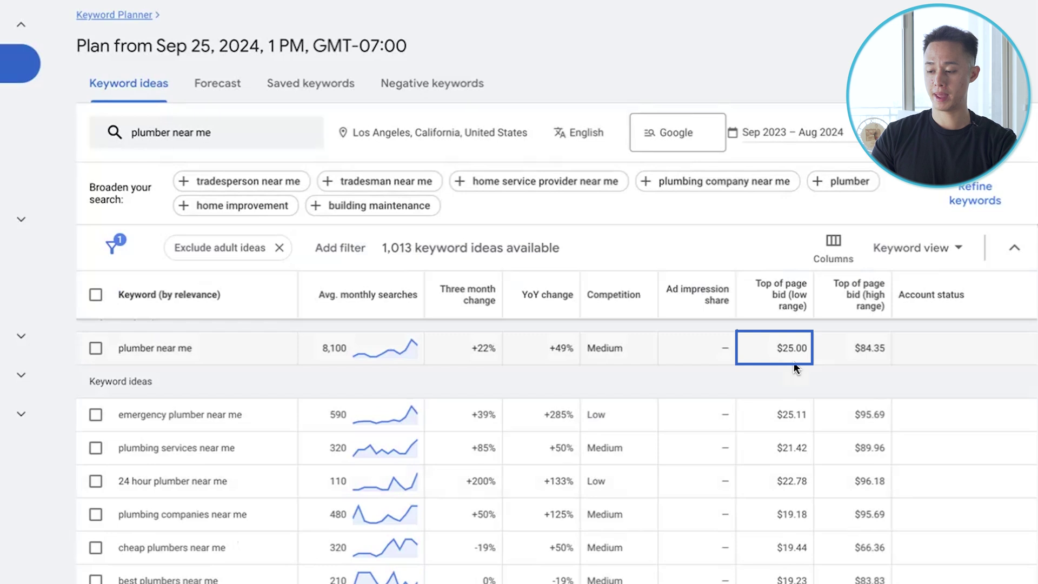
left_click(862, 359)
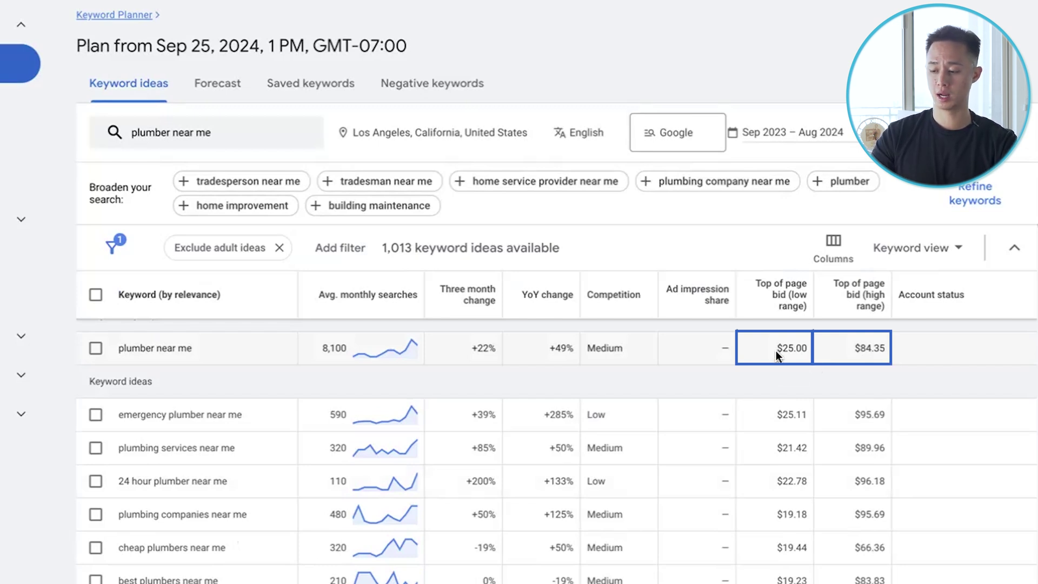
left_click_drag(775, 348, 872, 347)
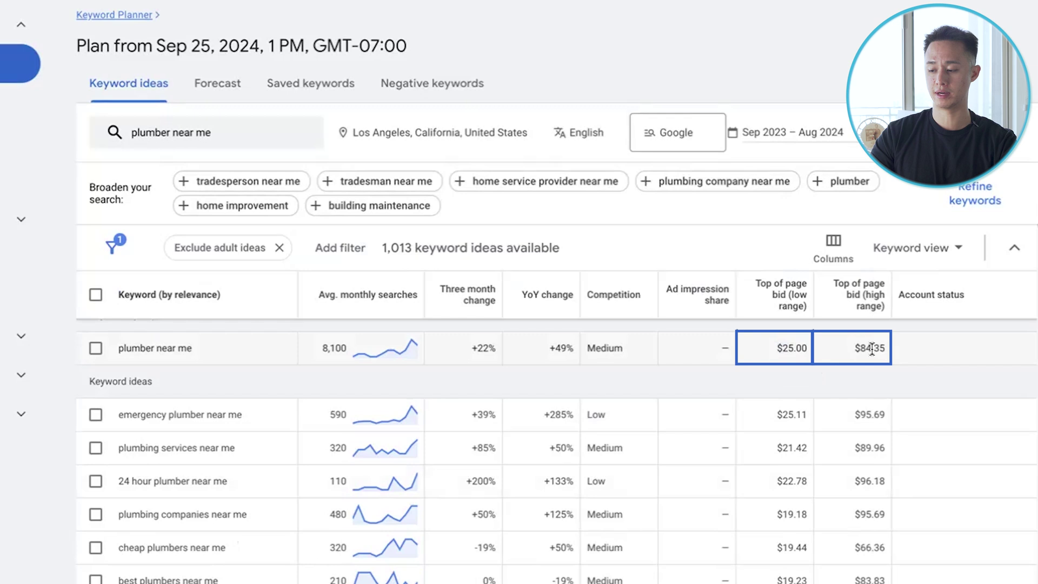
left_click(939, 400)
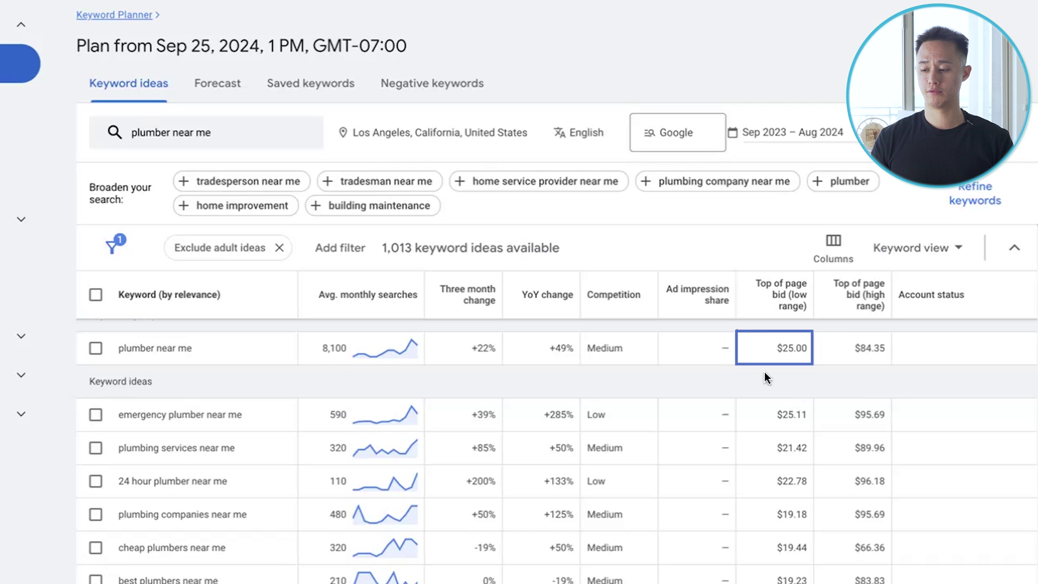
left_click(858, 349)
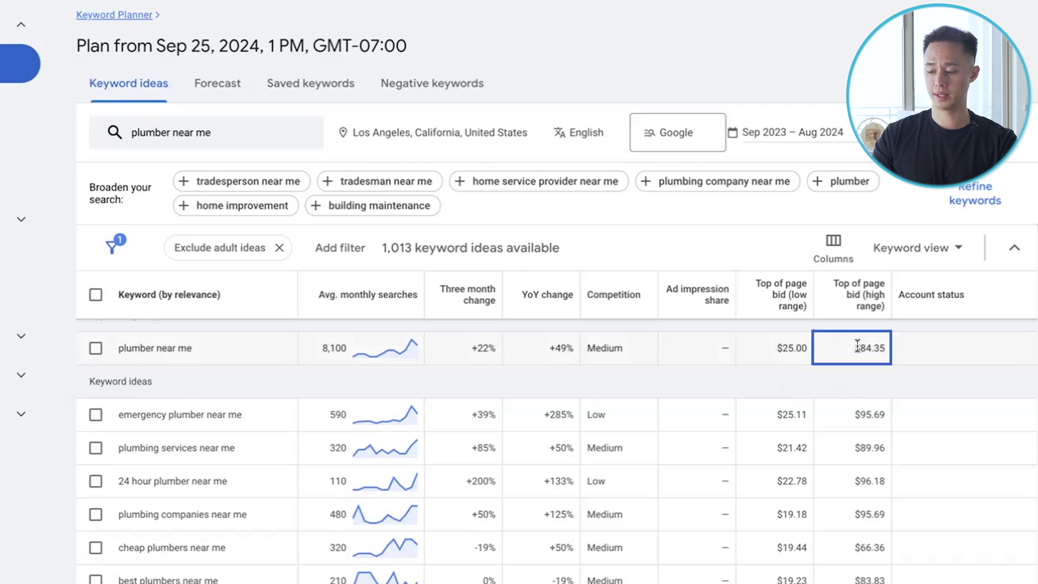
left_click_drag(855, 350, 815, 383)
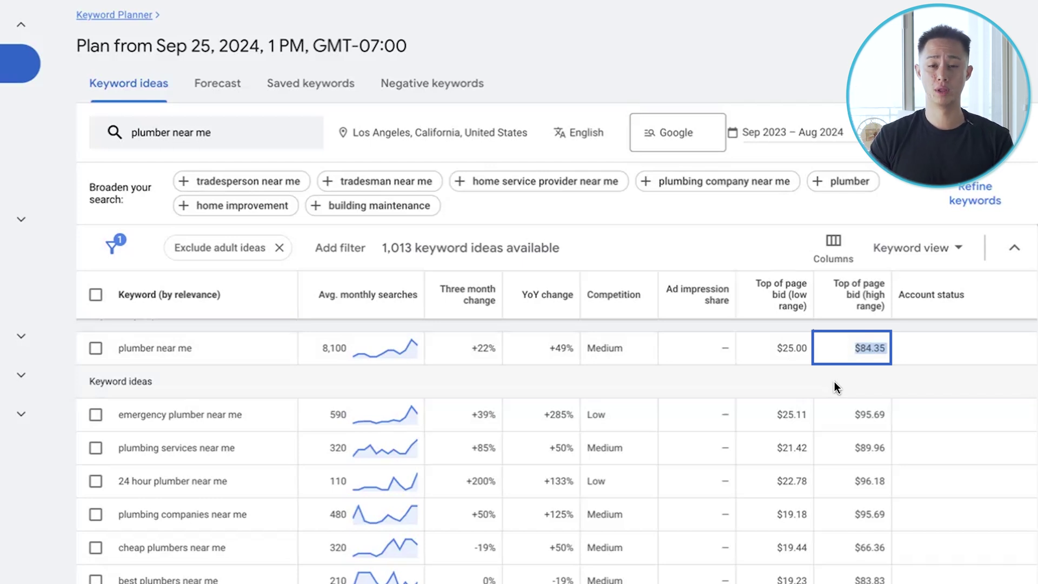
left_click_drag(835, 382, 822, 368)
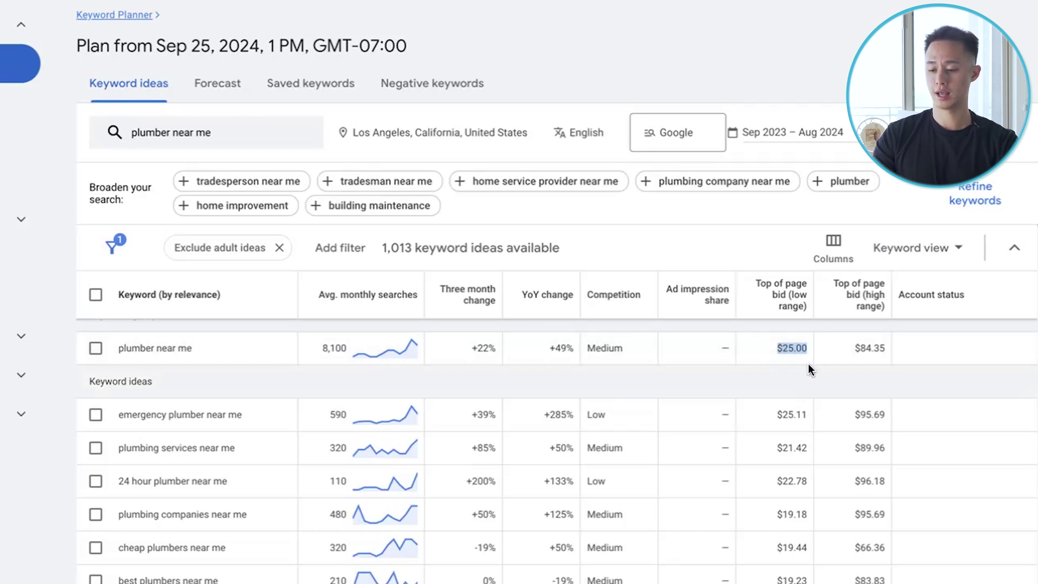
left_click(809, 365)
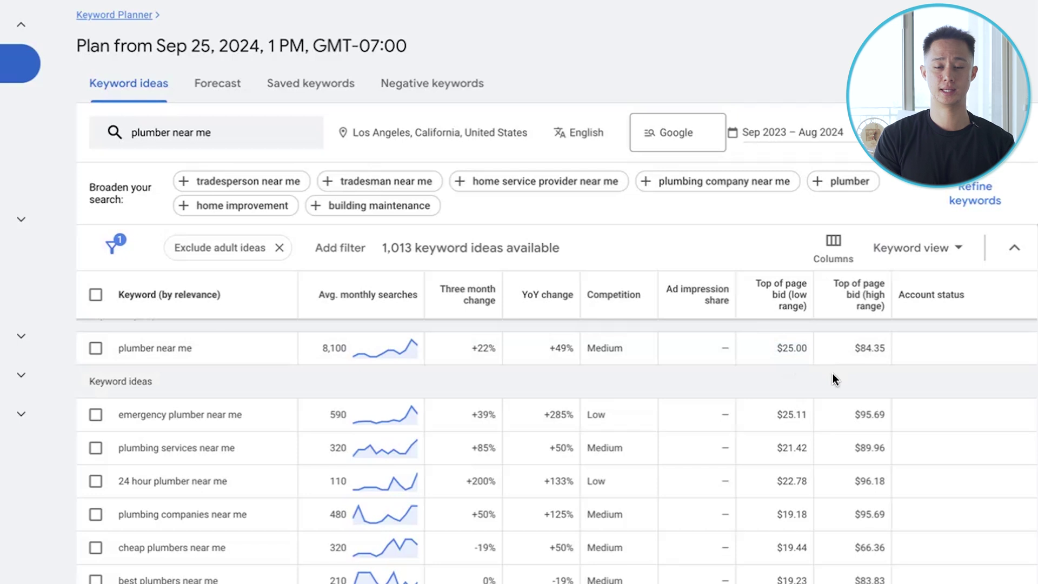
left_click_drag(860, 347, 900, 386)
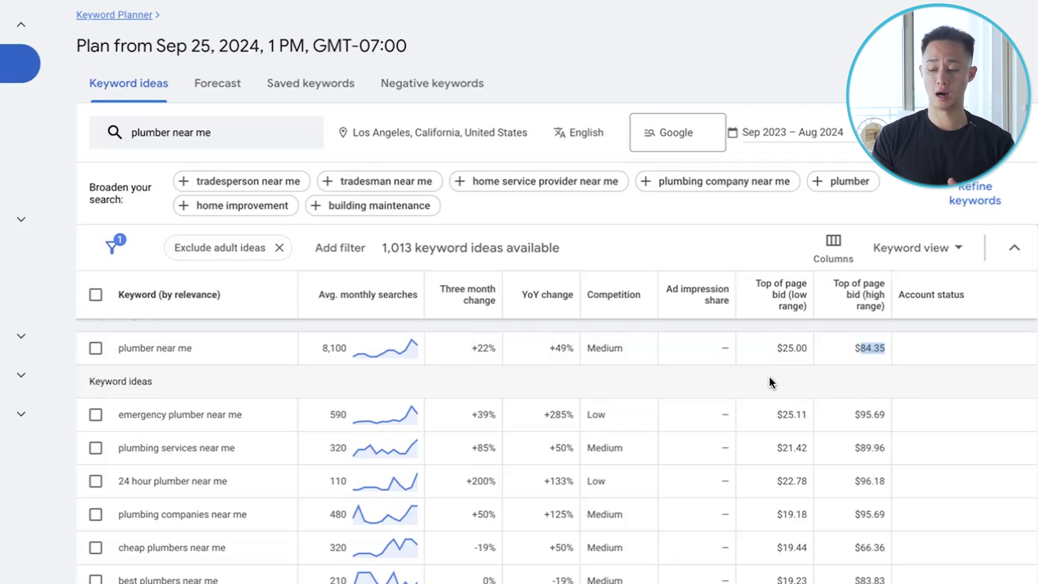
left_click(796, 370)
scroll(796, 370, "down", 1)
scroll(362, 427, "up", 1)
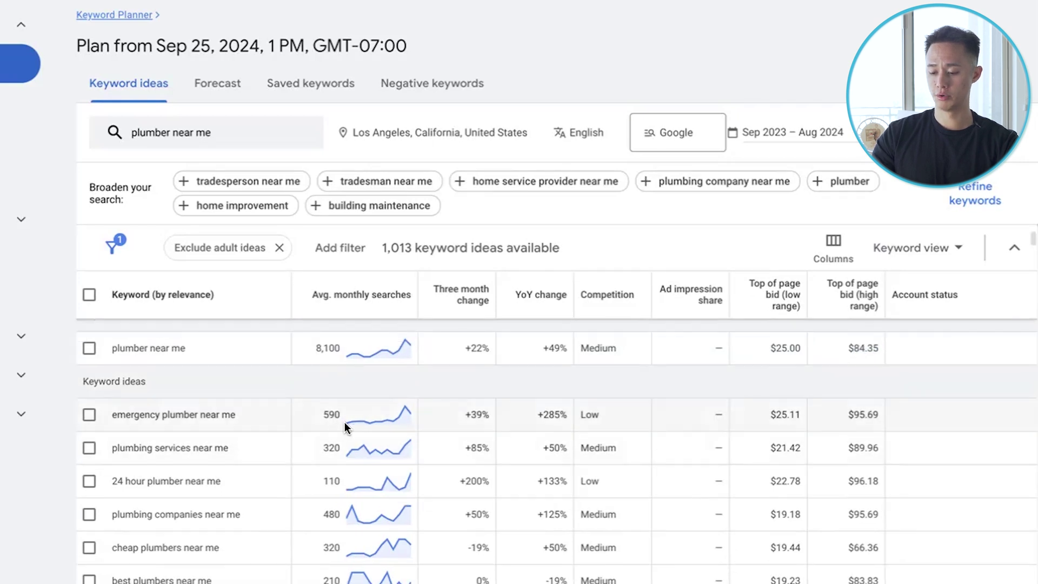
scroll(346, 423, "down", 1)
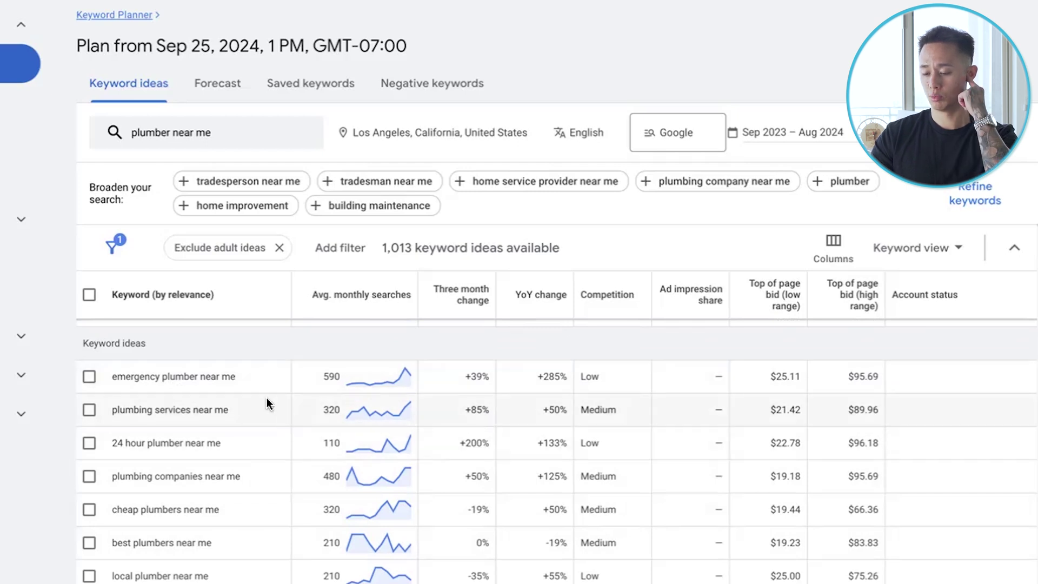
scroll(267, 403, "down", 1)
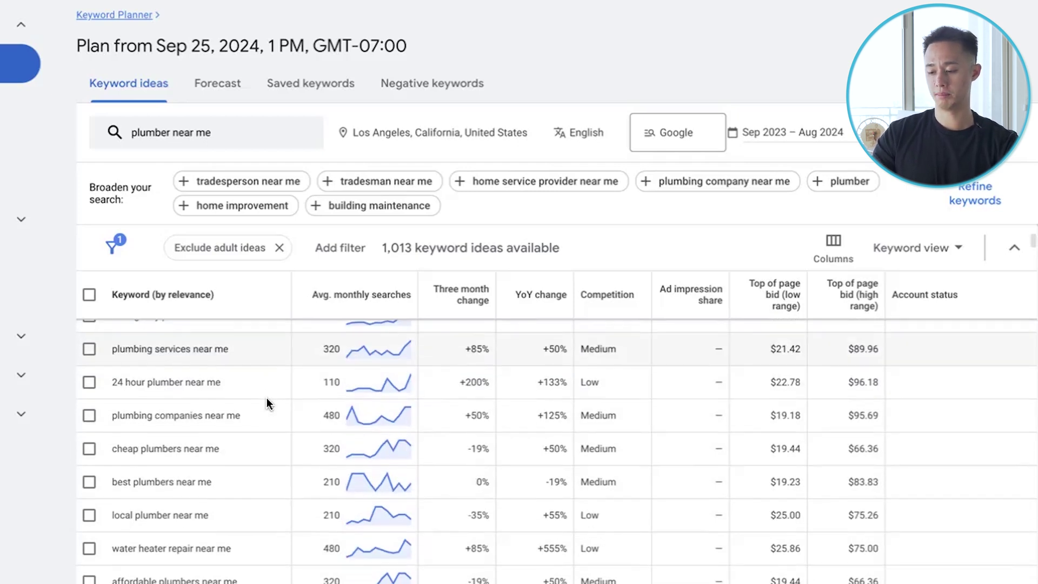
left_click(89, 449)
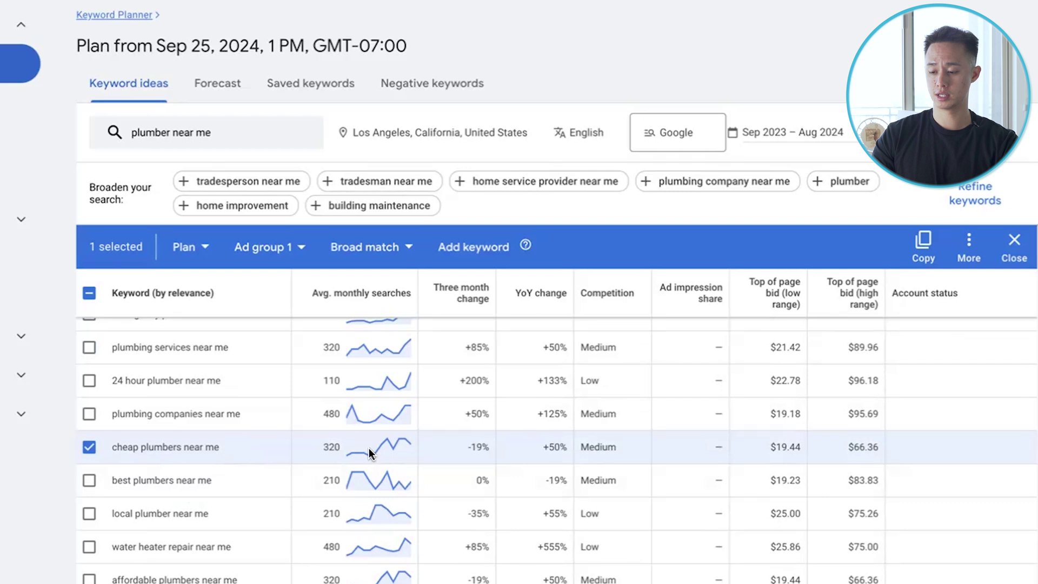
mouse_move(363, 450)
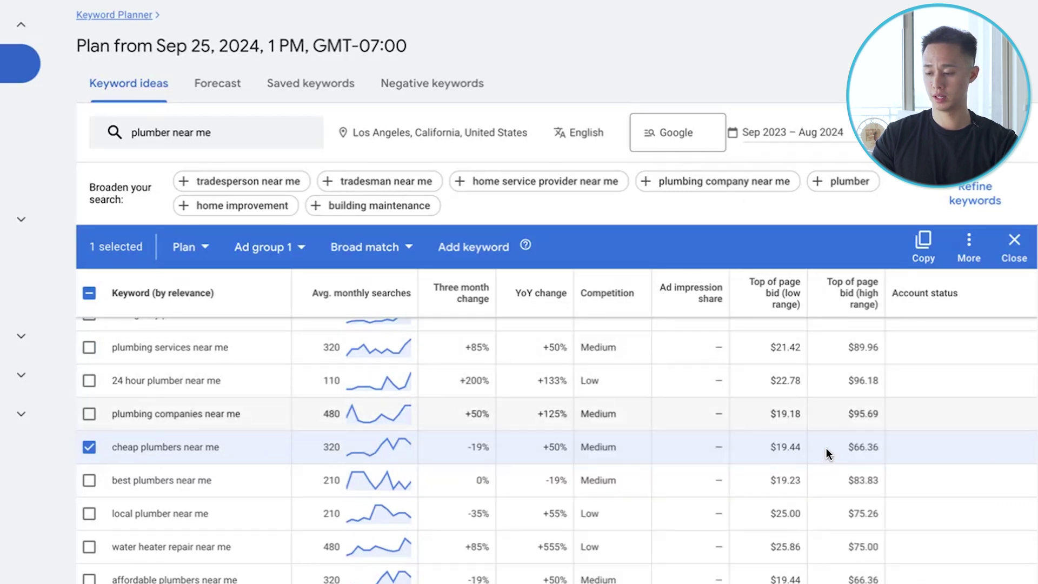
scroll(790, 444, "up", 4)
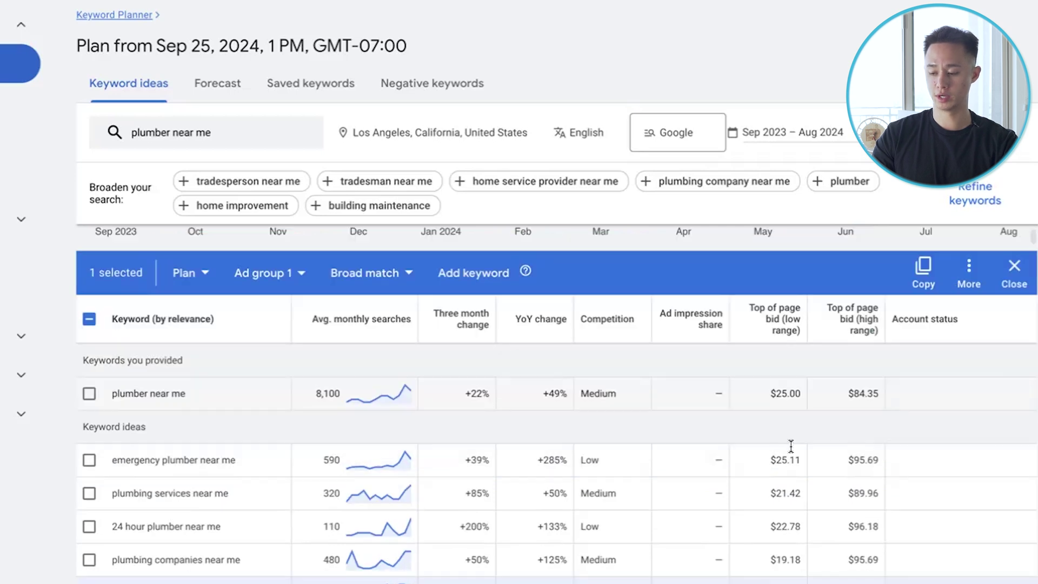
scroll(790, 445, "down", 3)
left_click(96, 449)
scroll(267, 569, "down", 3)
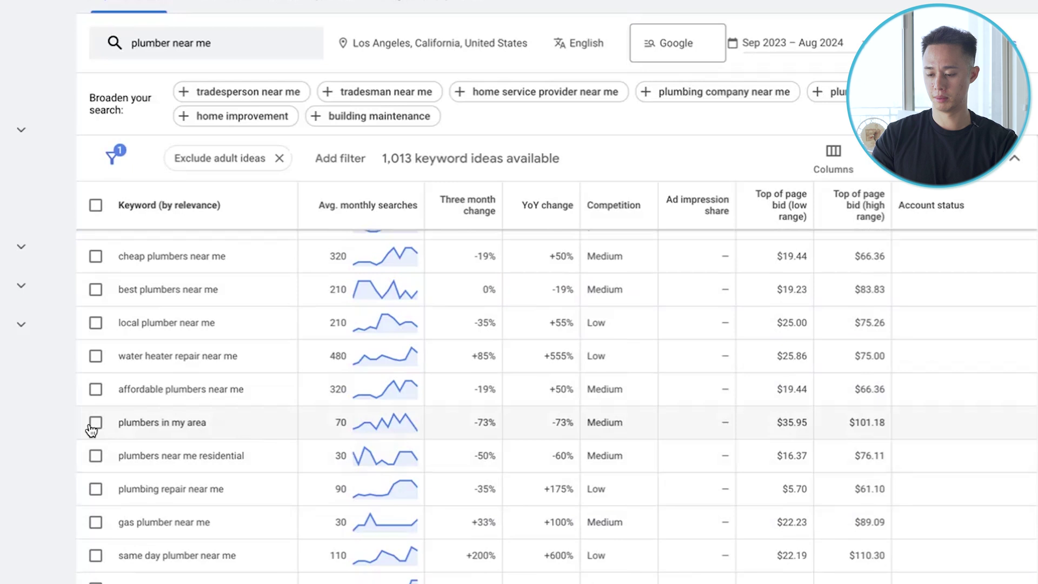
left_click(96, 422)
scroll(574, 427, "down", 5)
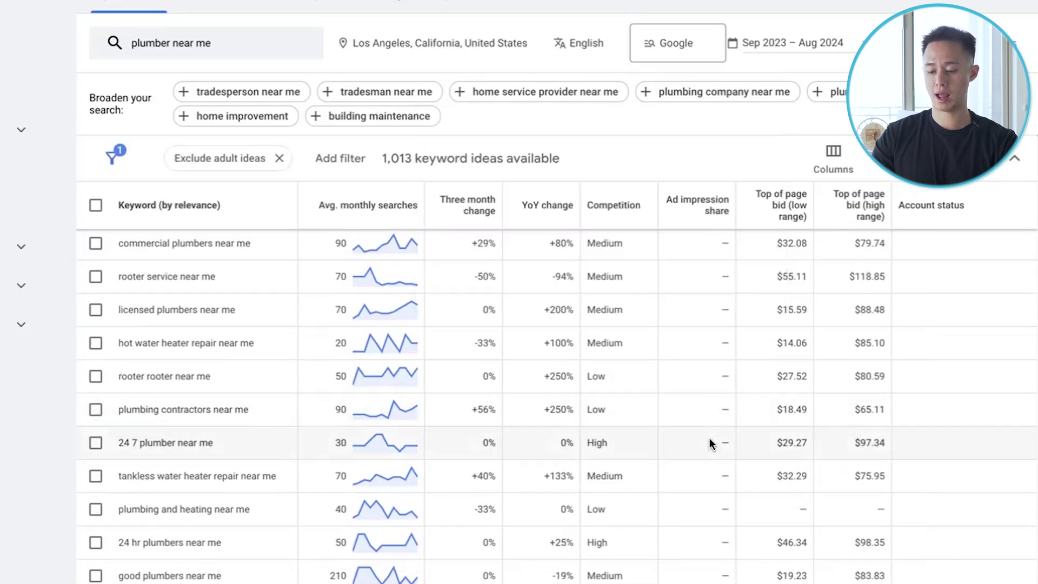
scroll(709, 440, "down", 5)
scroll(710, 438, "up", 15)
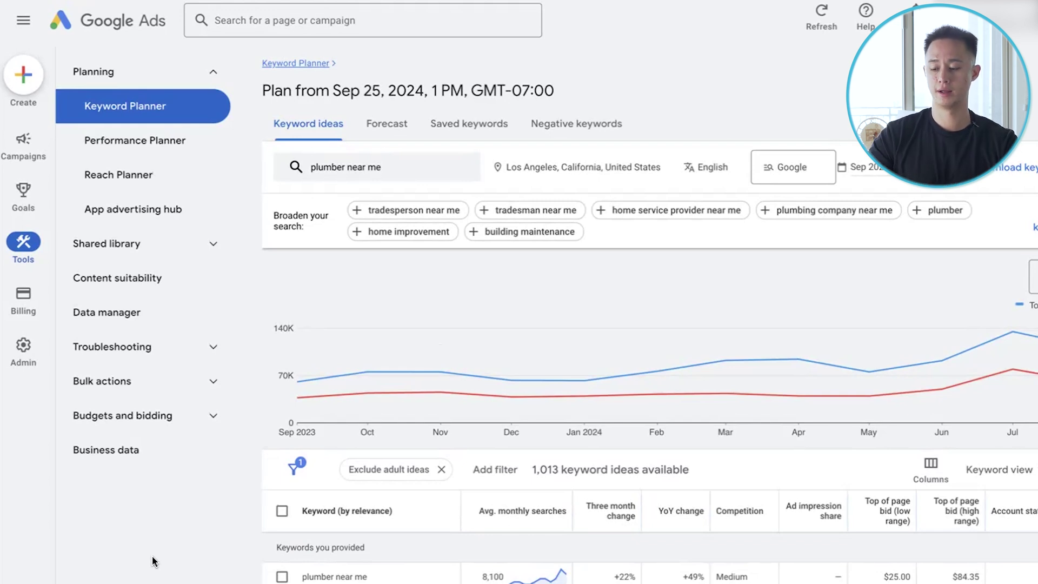
scroll(349, 485, "down", 2)
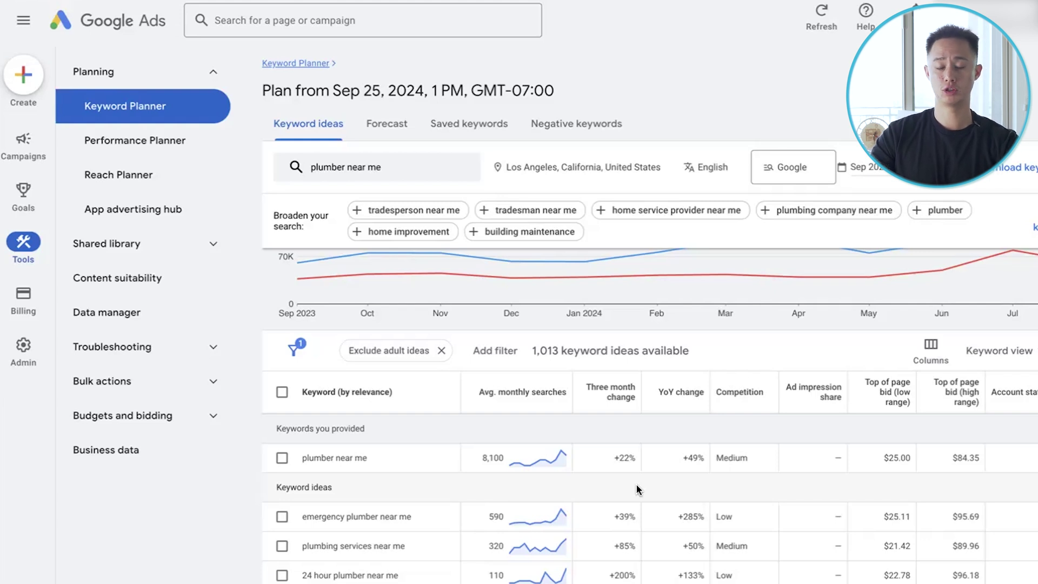
scroll(636, 485, "down", 5)
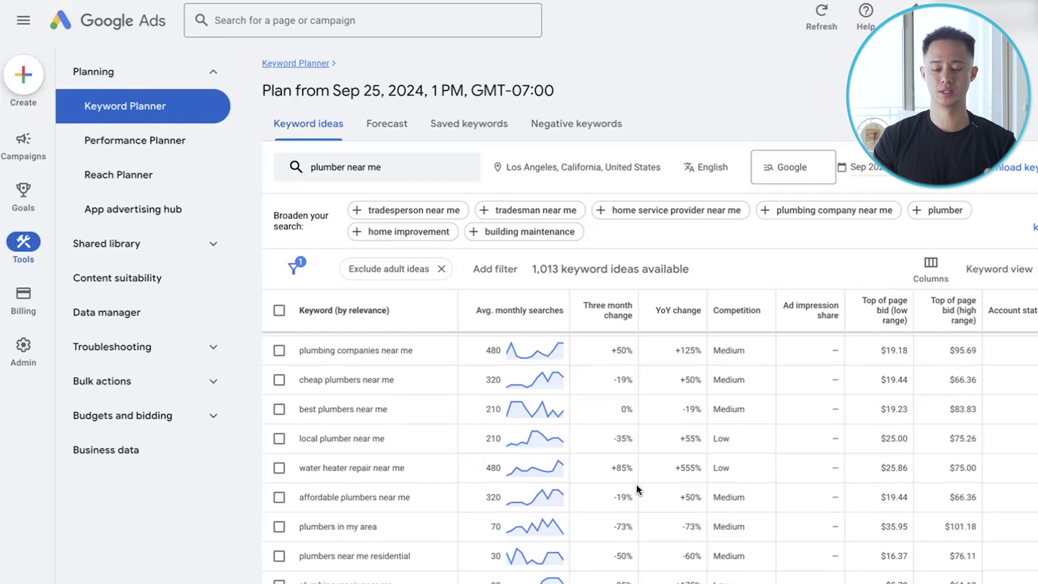
scroll(636, 484, "down", 3)
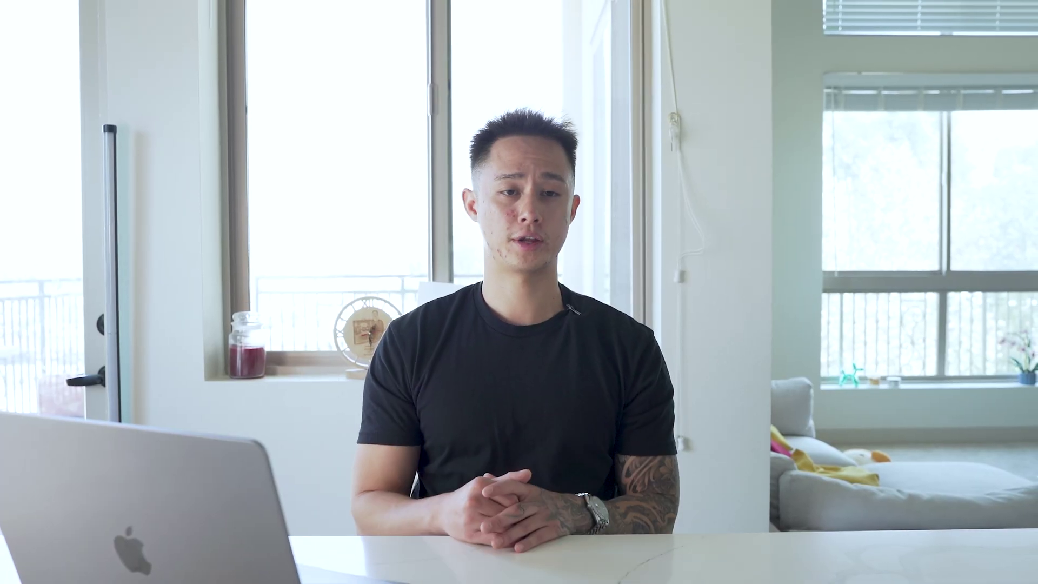